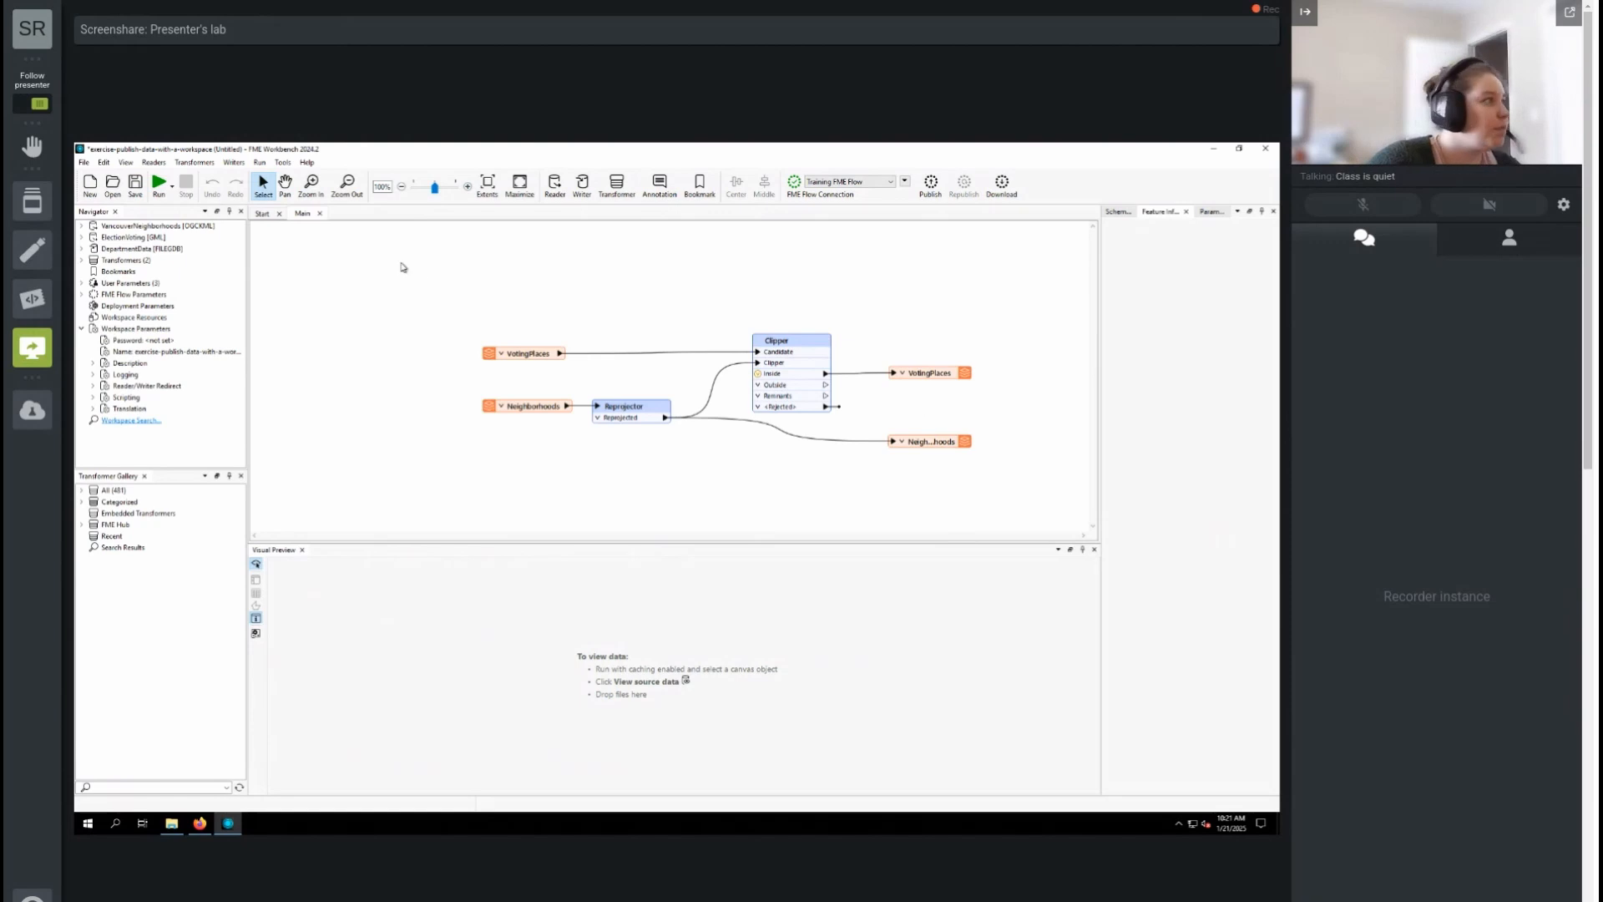
- Run the workspace locally with the default source and geodatabase parameters, and dismiss the unexpected input notice
{"action": "left_click", "coordinate": [158, 184]}
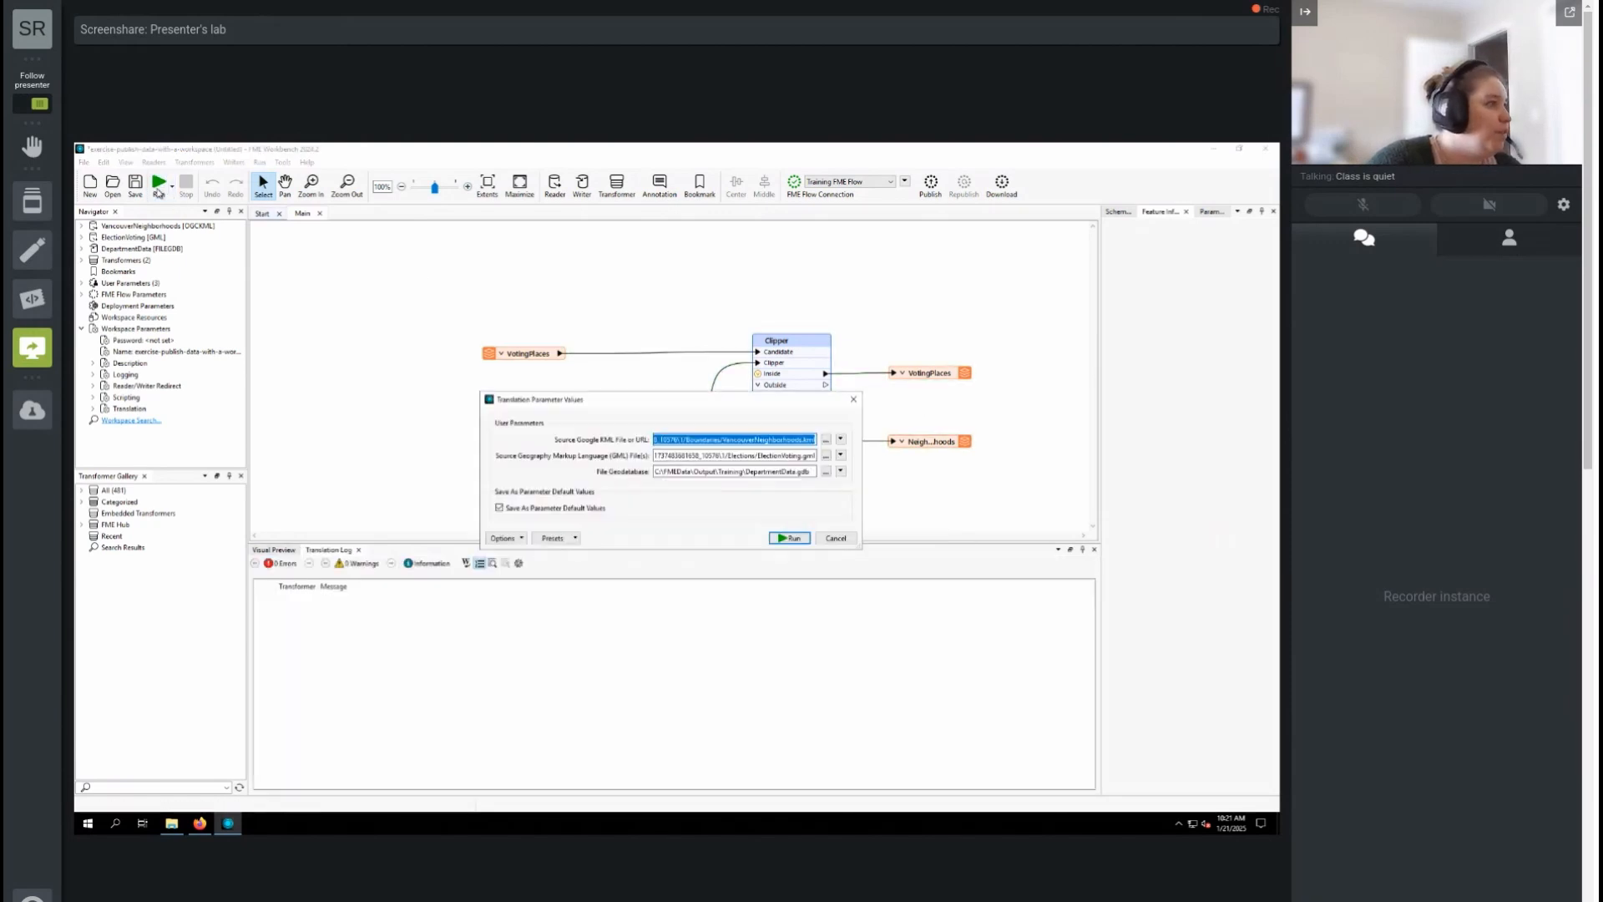
{"action": "left_click", "coordinate": [793, 538]}
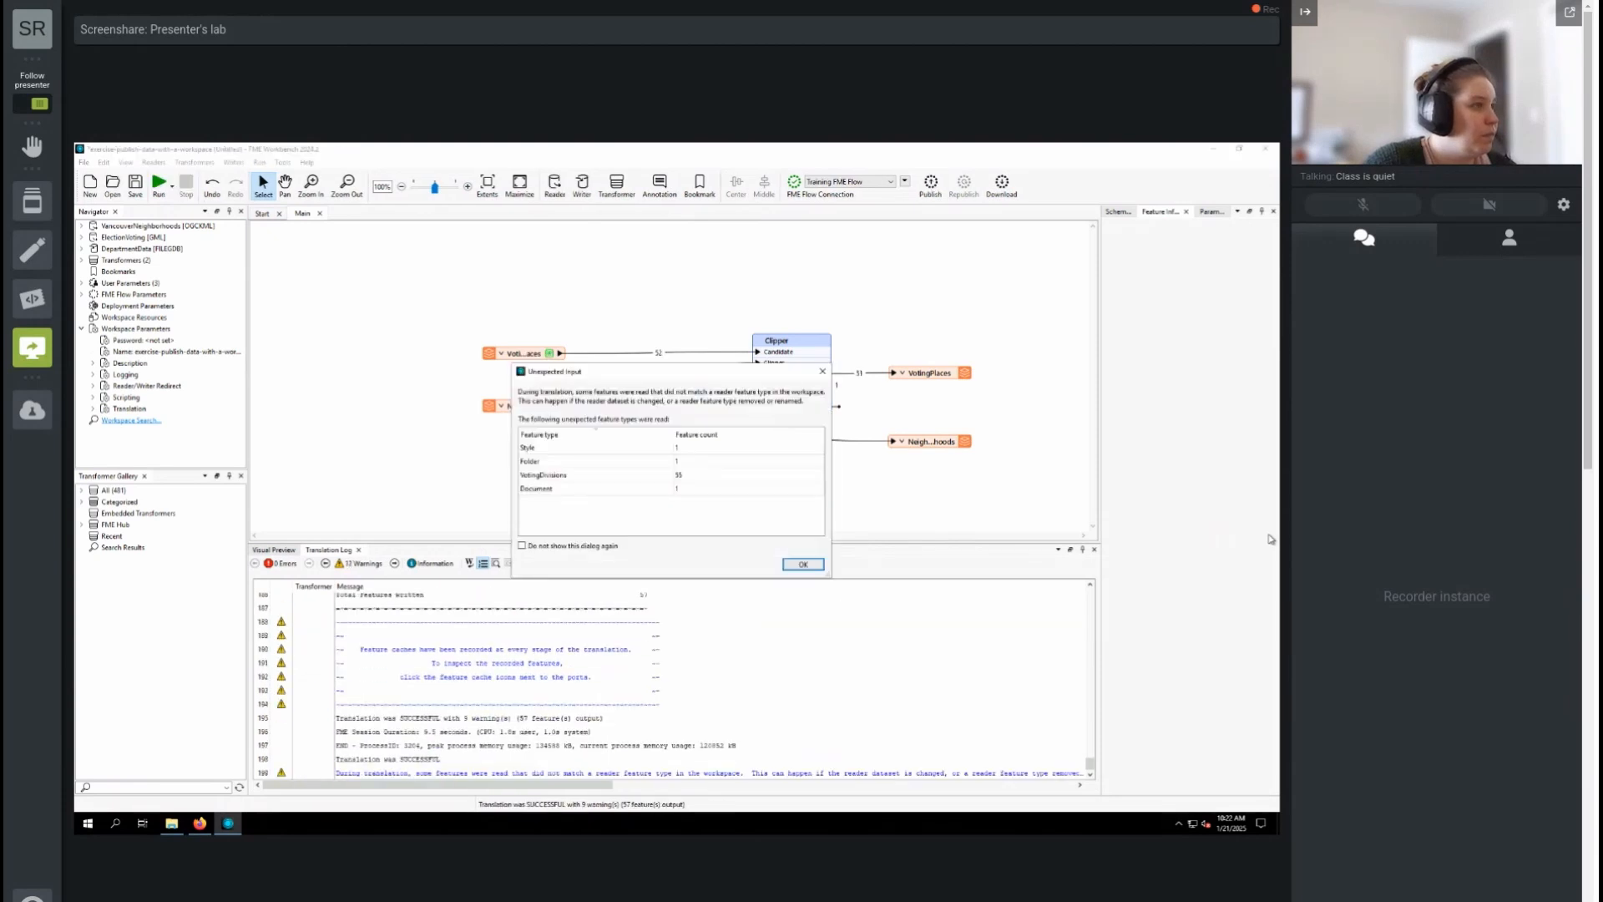
{"action": "left_click", "coordinate": [804, 564]}
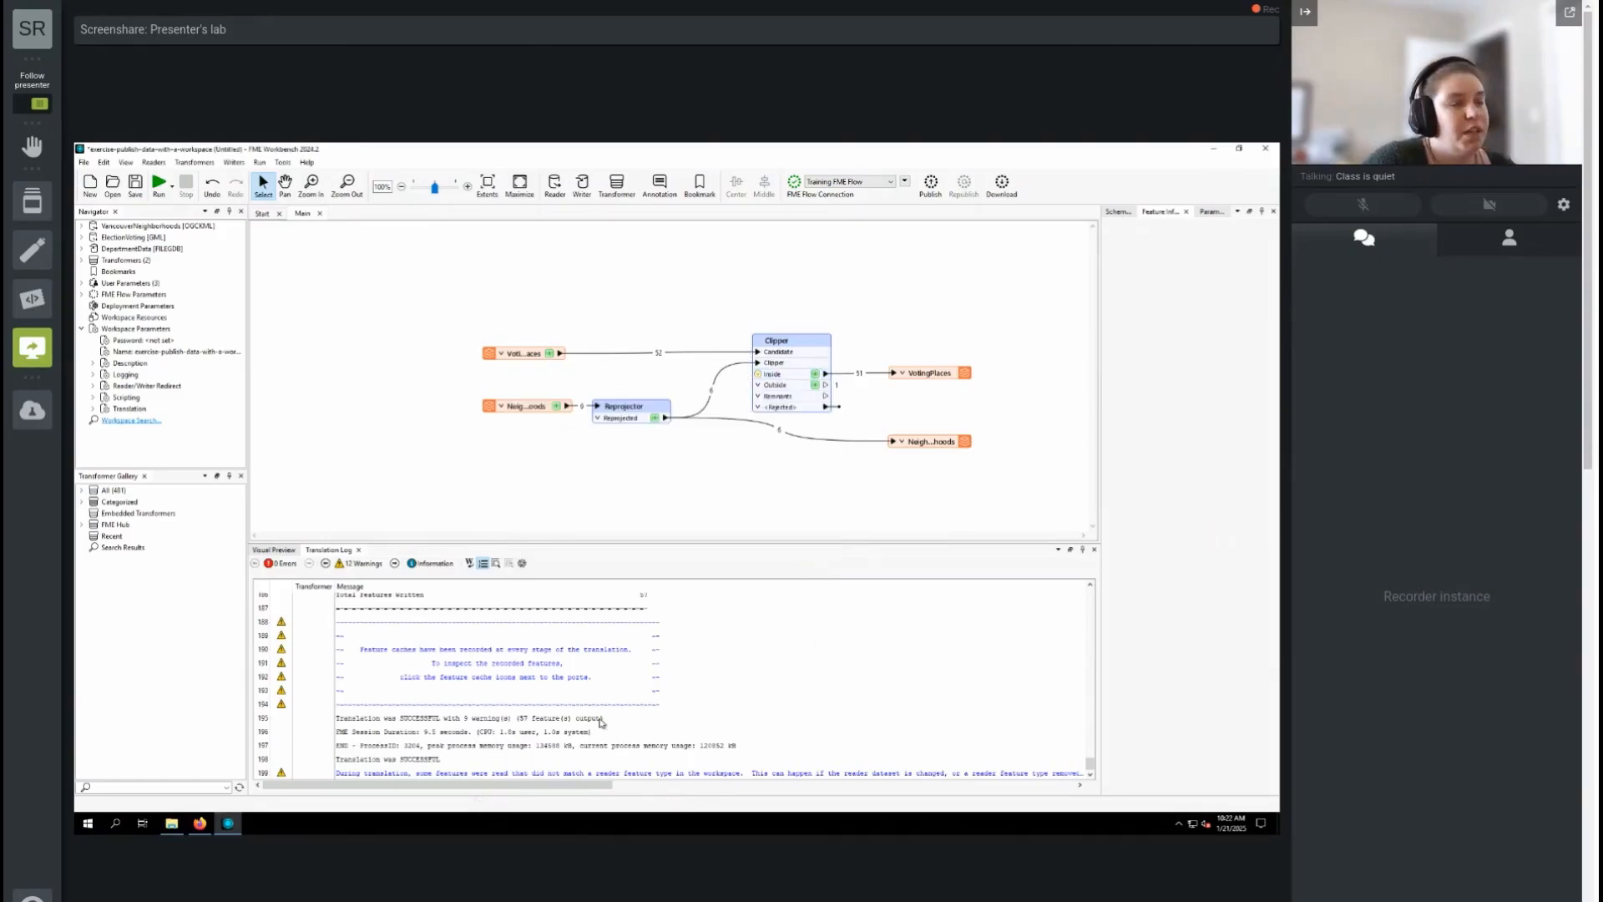
- Publish the workspace with its source data files to the Training repository on FME Flow, registered with the Job Submitter service
{"action": "left_click", "coordinate": [931, 185]}
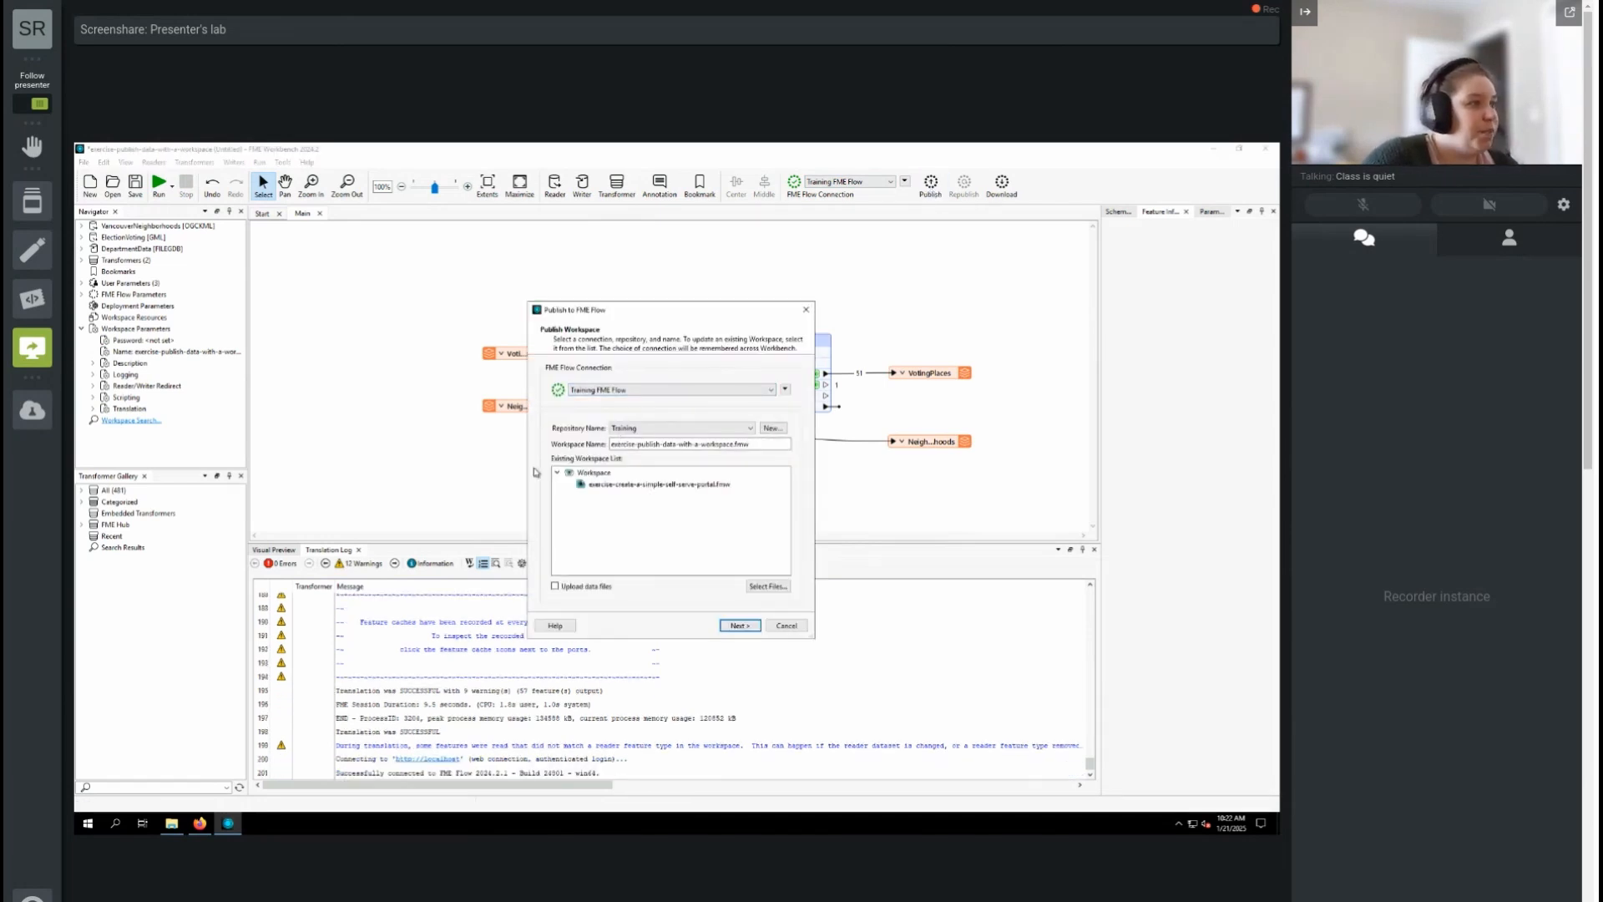
{"action": "left_click", "coordinate": [555, 587]}
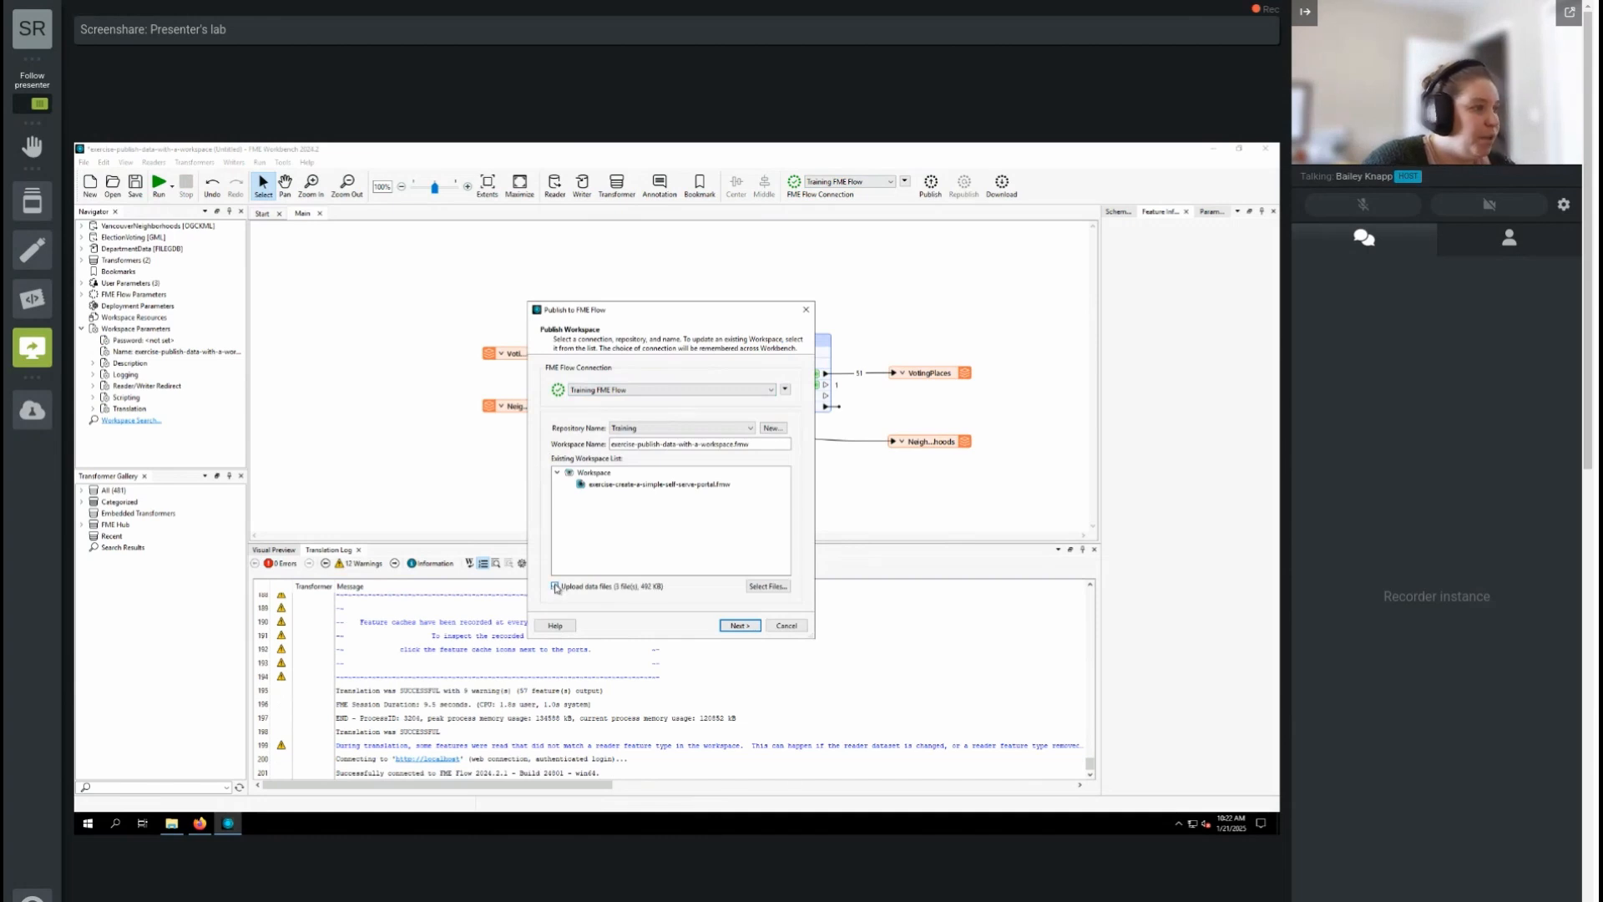
{"action": "left_click", "coordinate": [768, 586]}
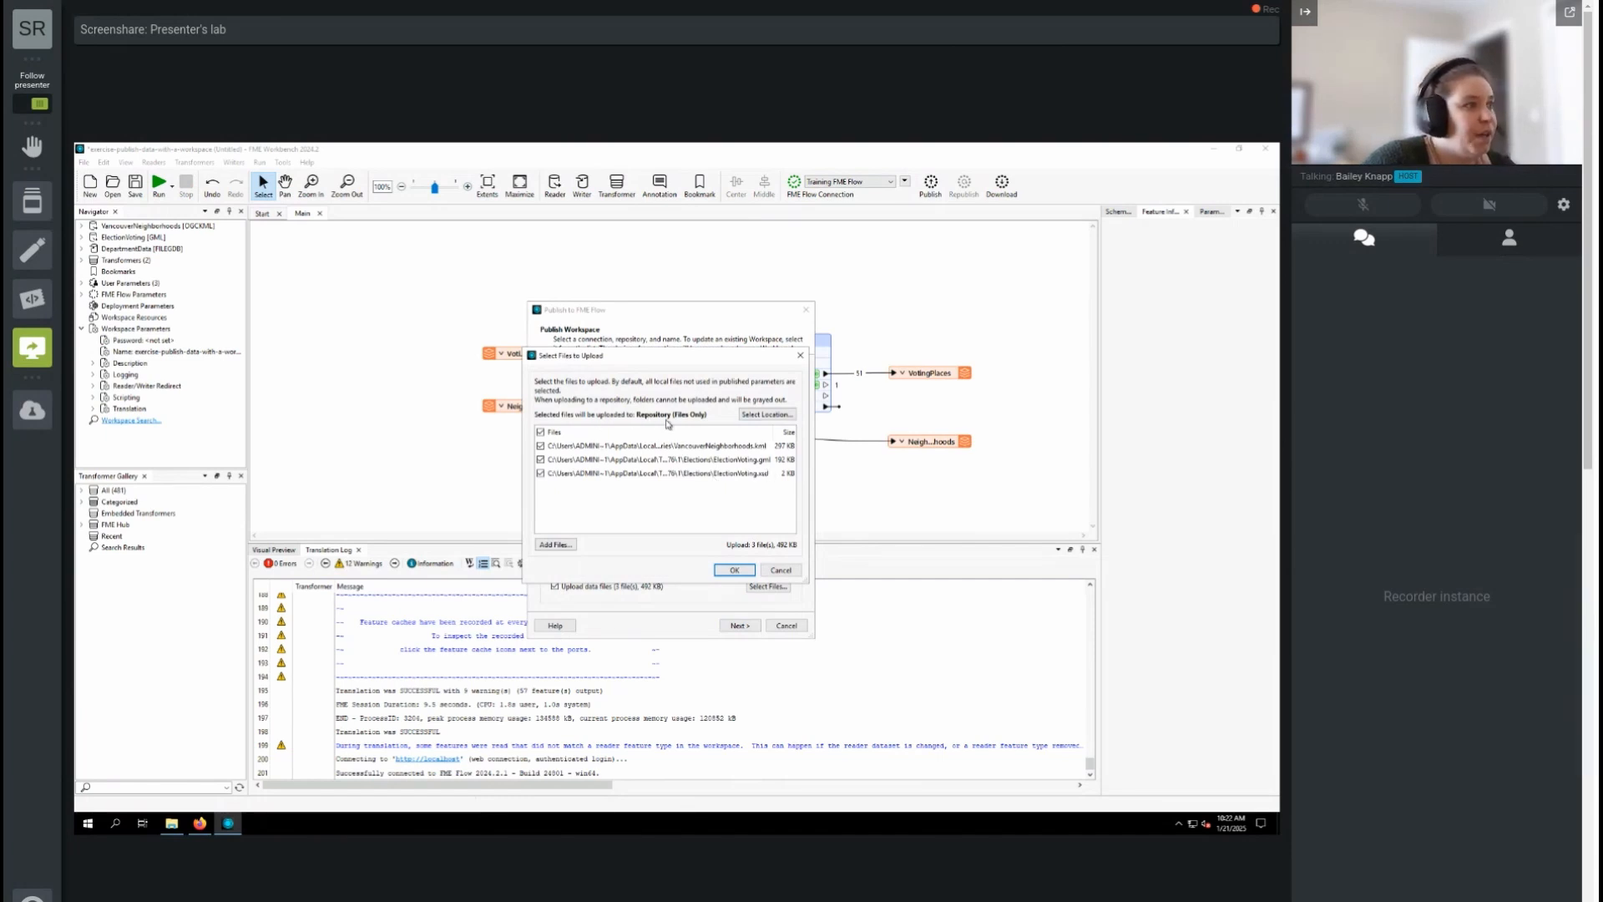
{"action": "left_click", "coordinate": [734, 569]}
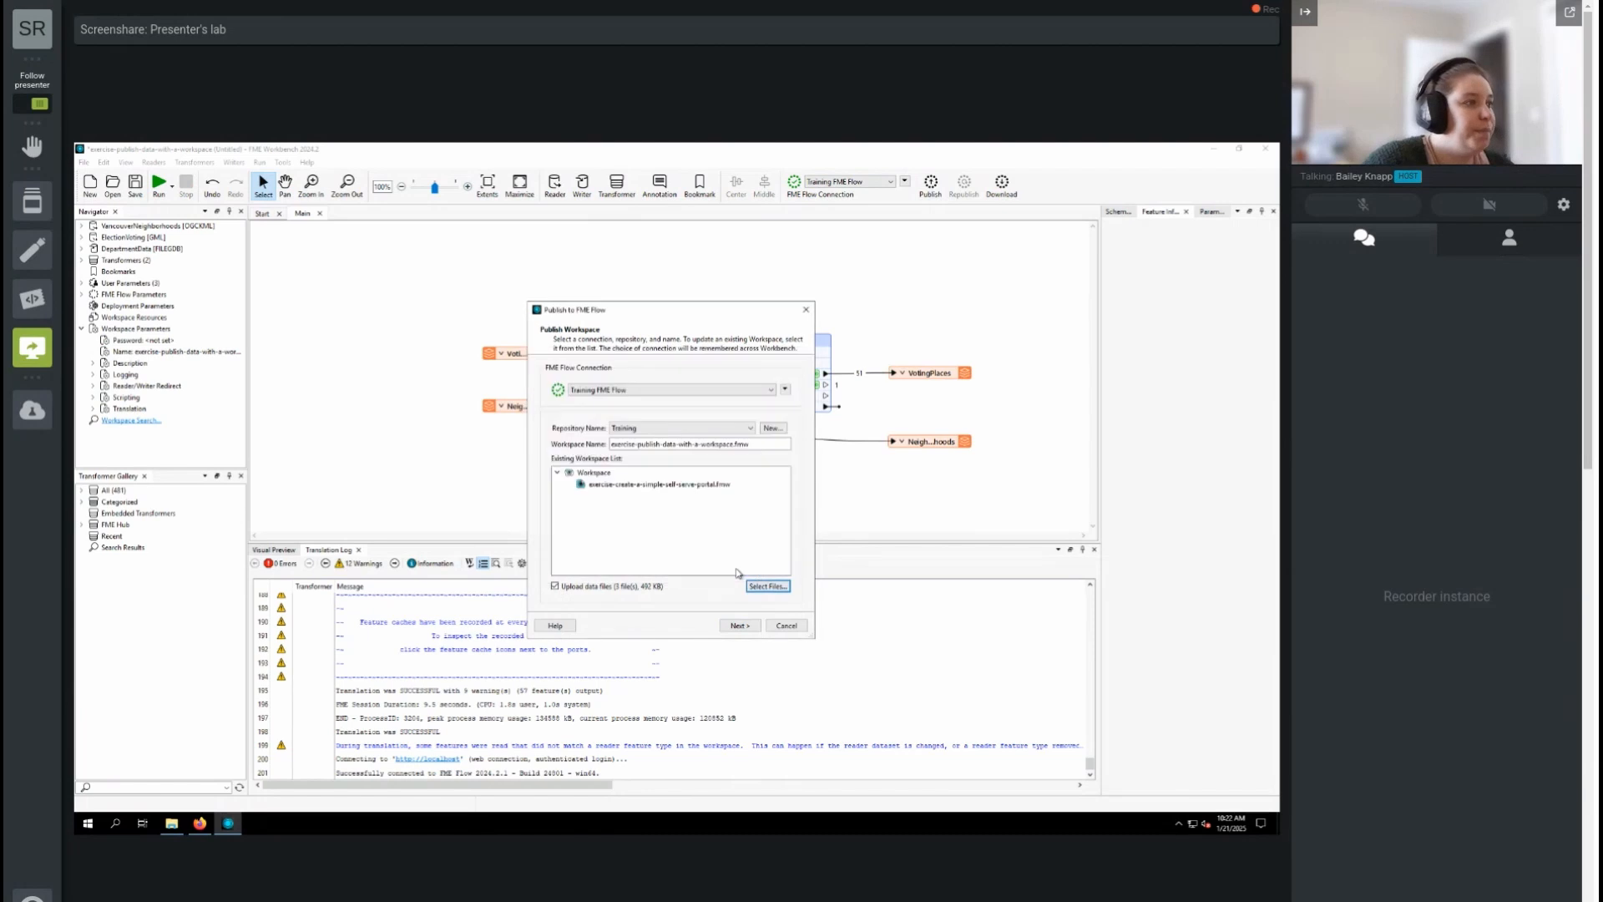
{"action": "left_click", "coordinate": [740, 625]}
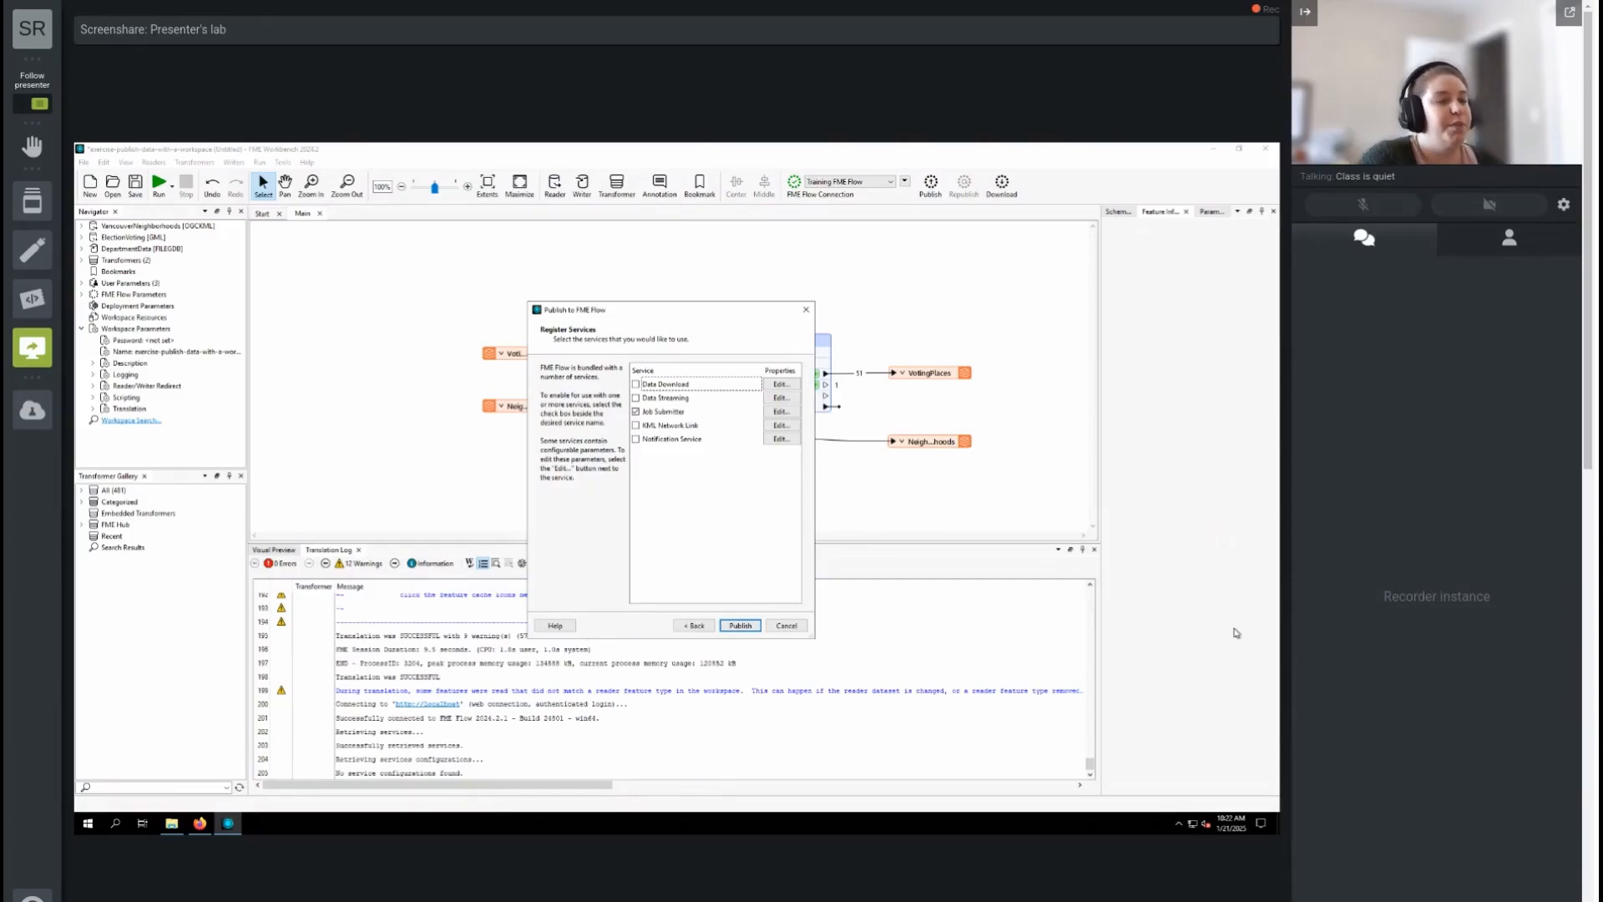
{"action": "left_click", "coordinate": [733, 628]}
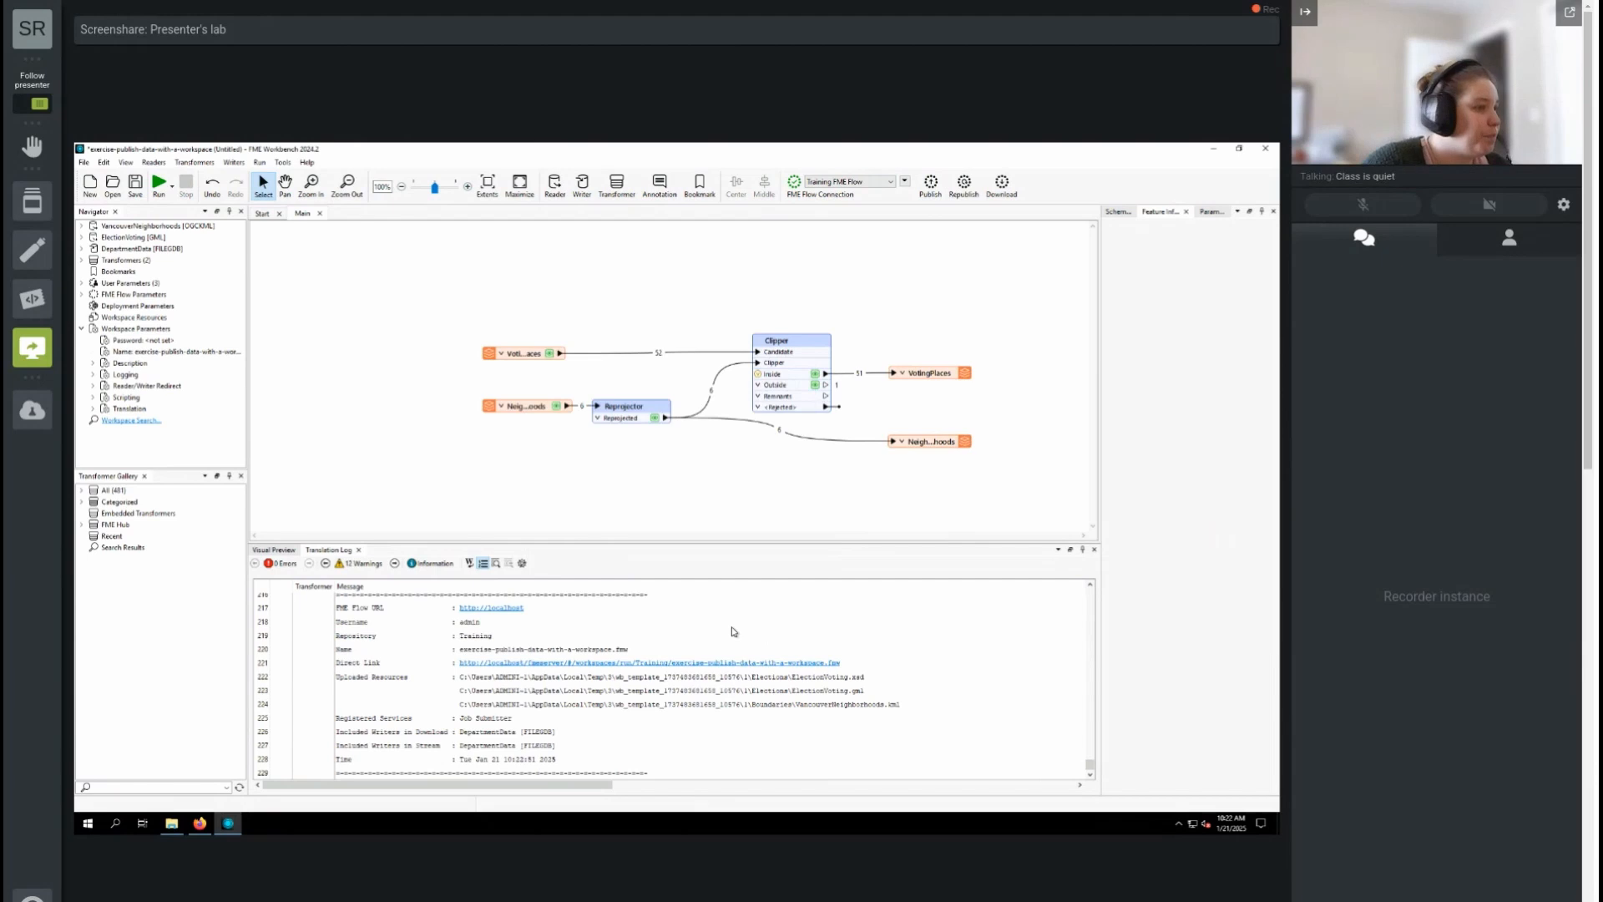
{"action": "left_click", "coordinate": [389, 682]}
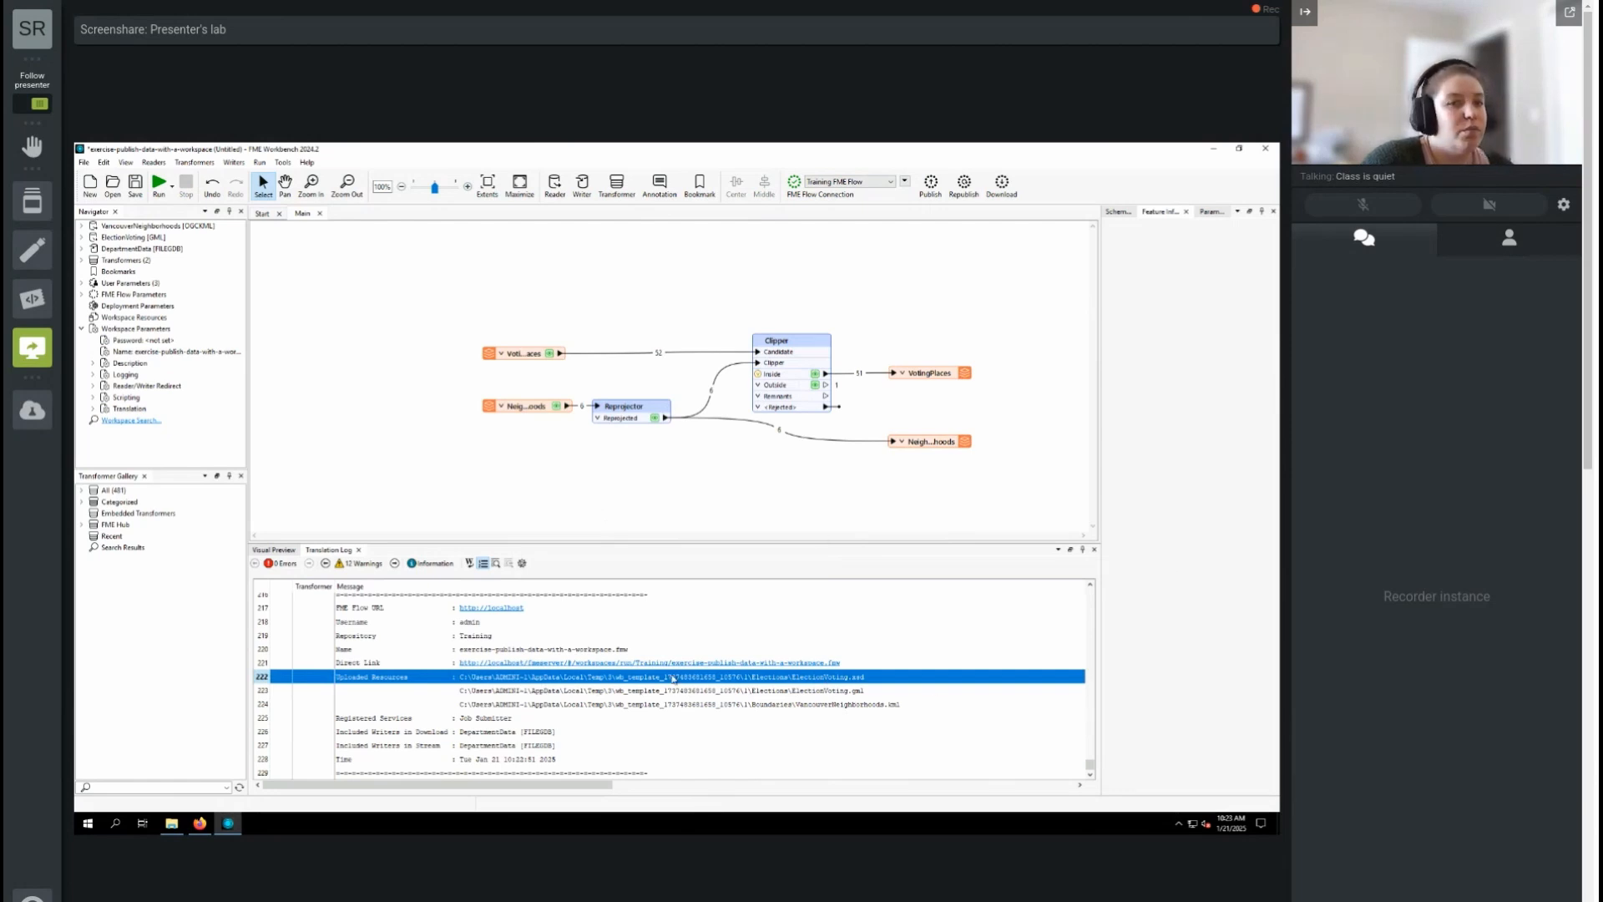
- Switch to FME Flow in the browser and examine the files stored with exercise-publish-data-with-a-workspace.fmw in the Training repository
{"action": "left_click", "coordinate": [200, 827]}
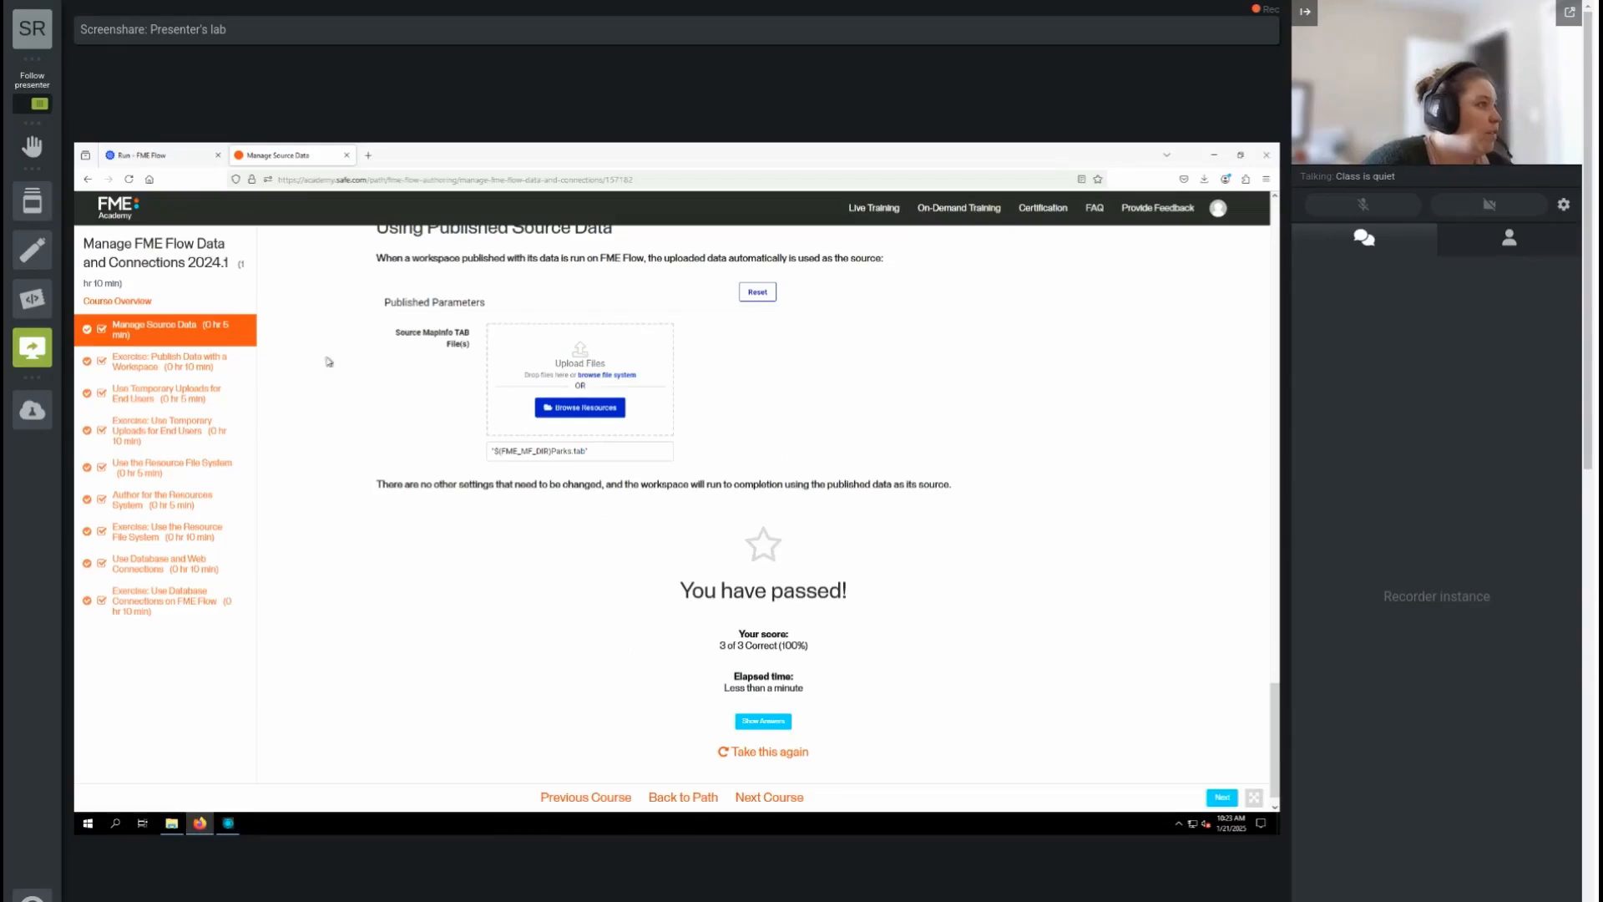
{"action": "left_click", "coordinate": [173, 159]}
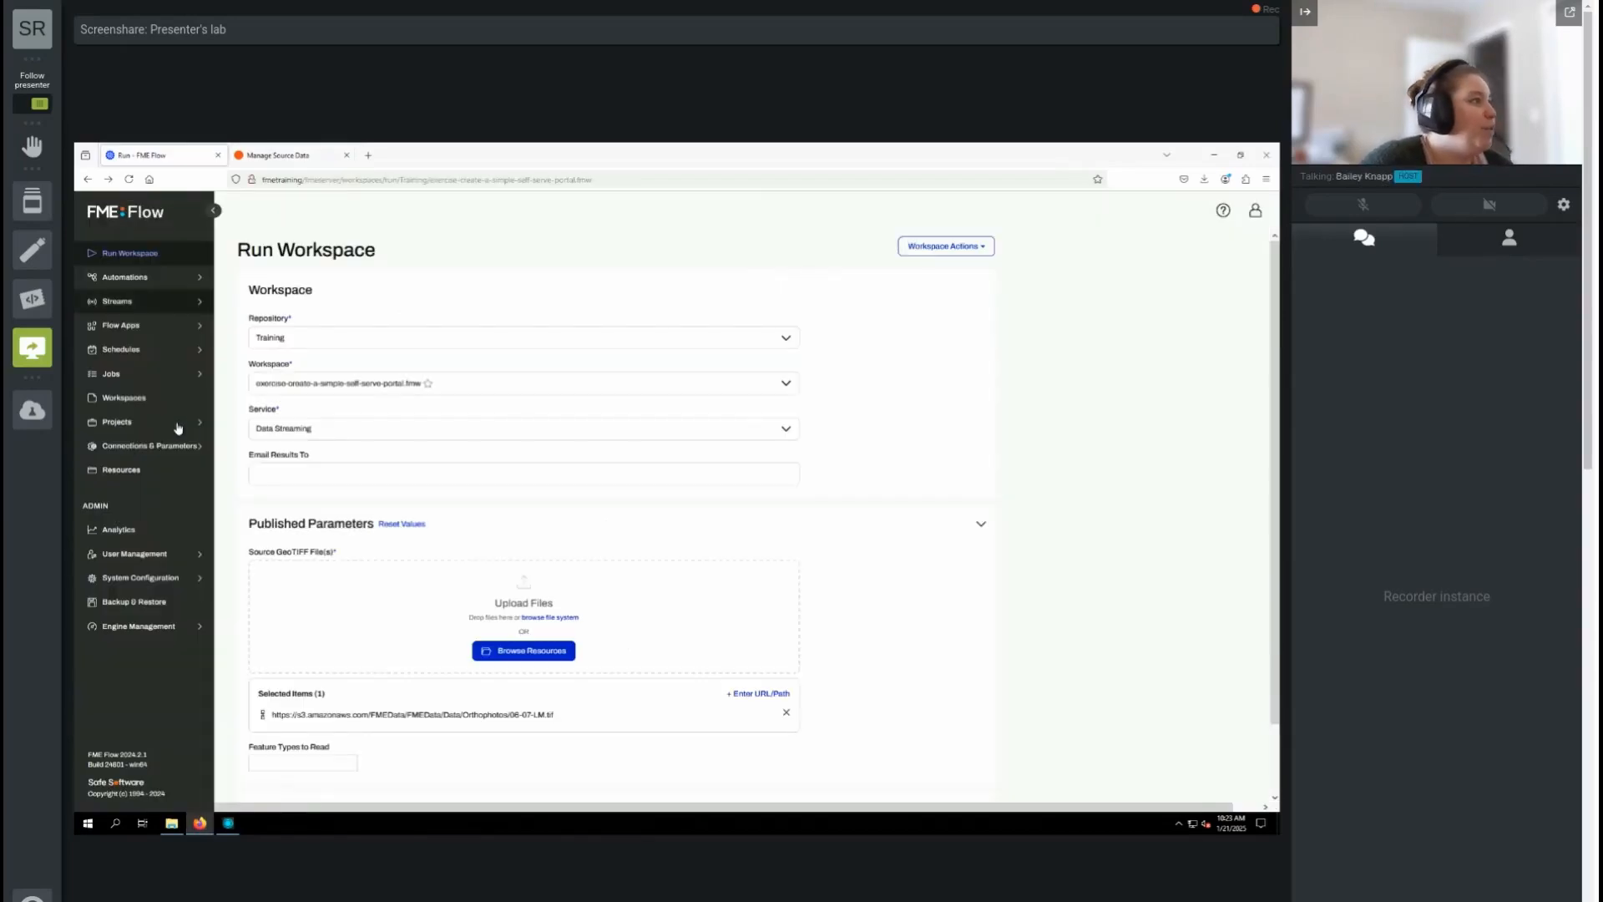
{"action": "left_click", "coordinate": [136, 400]}
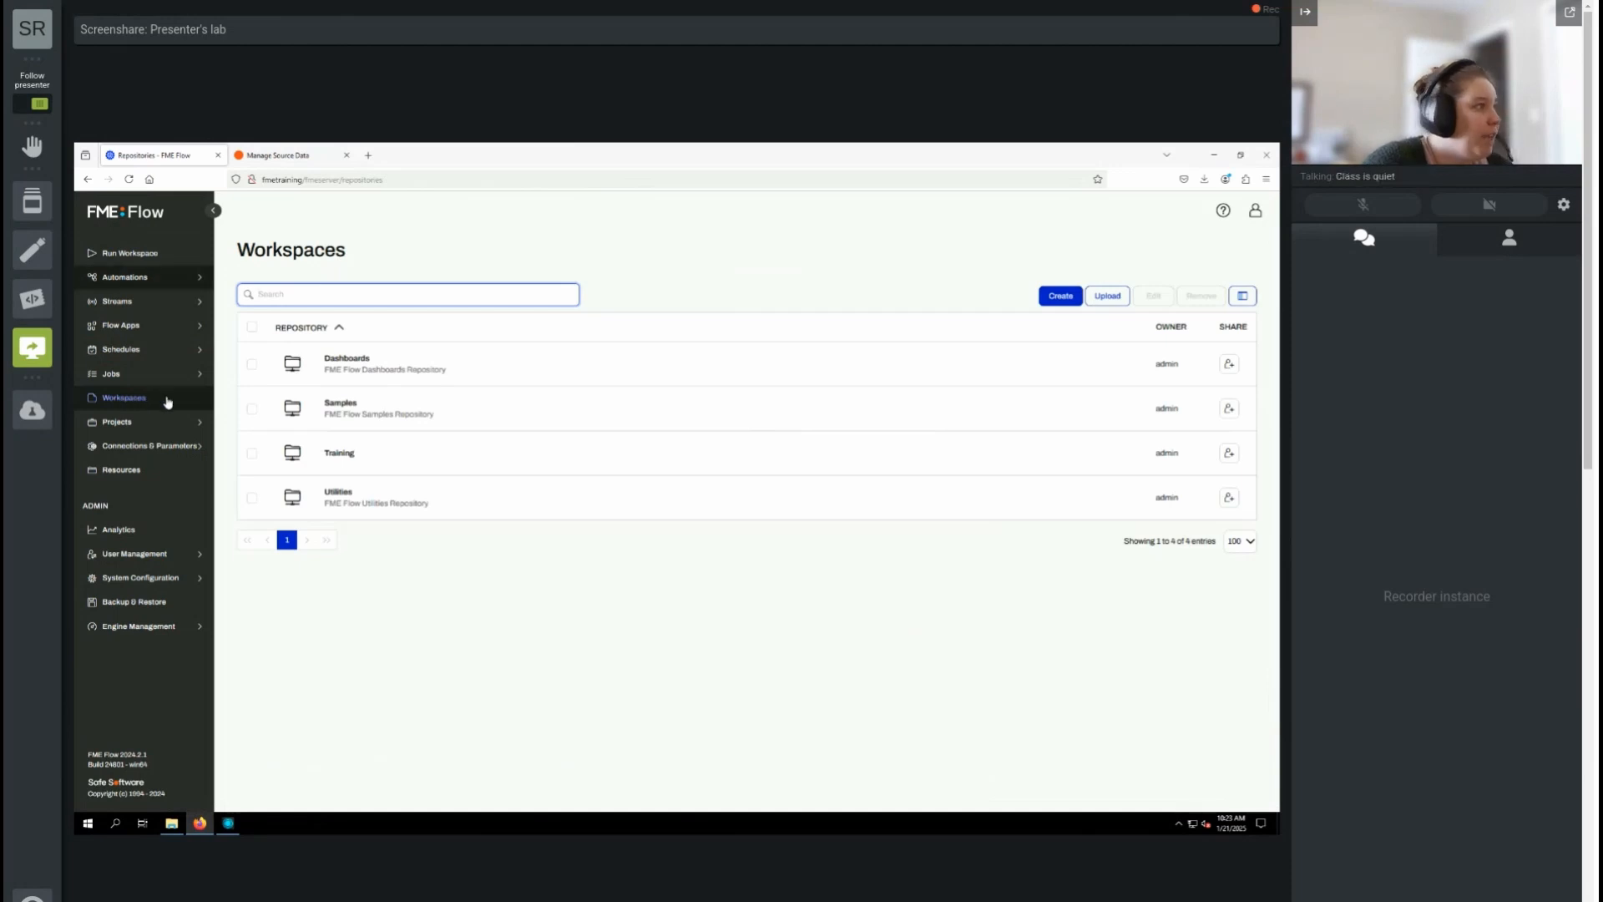
{"action": "left_click", "coordinate": [338, 452]}
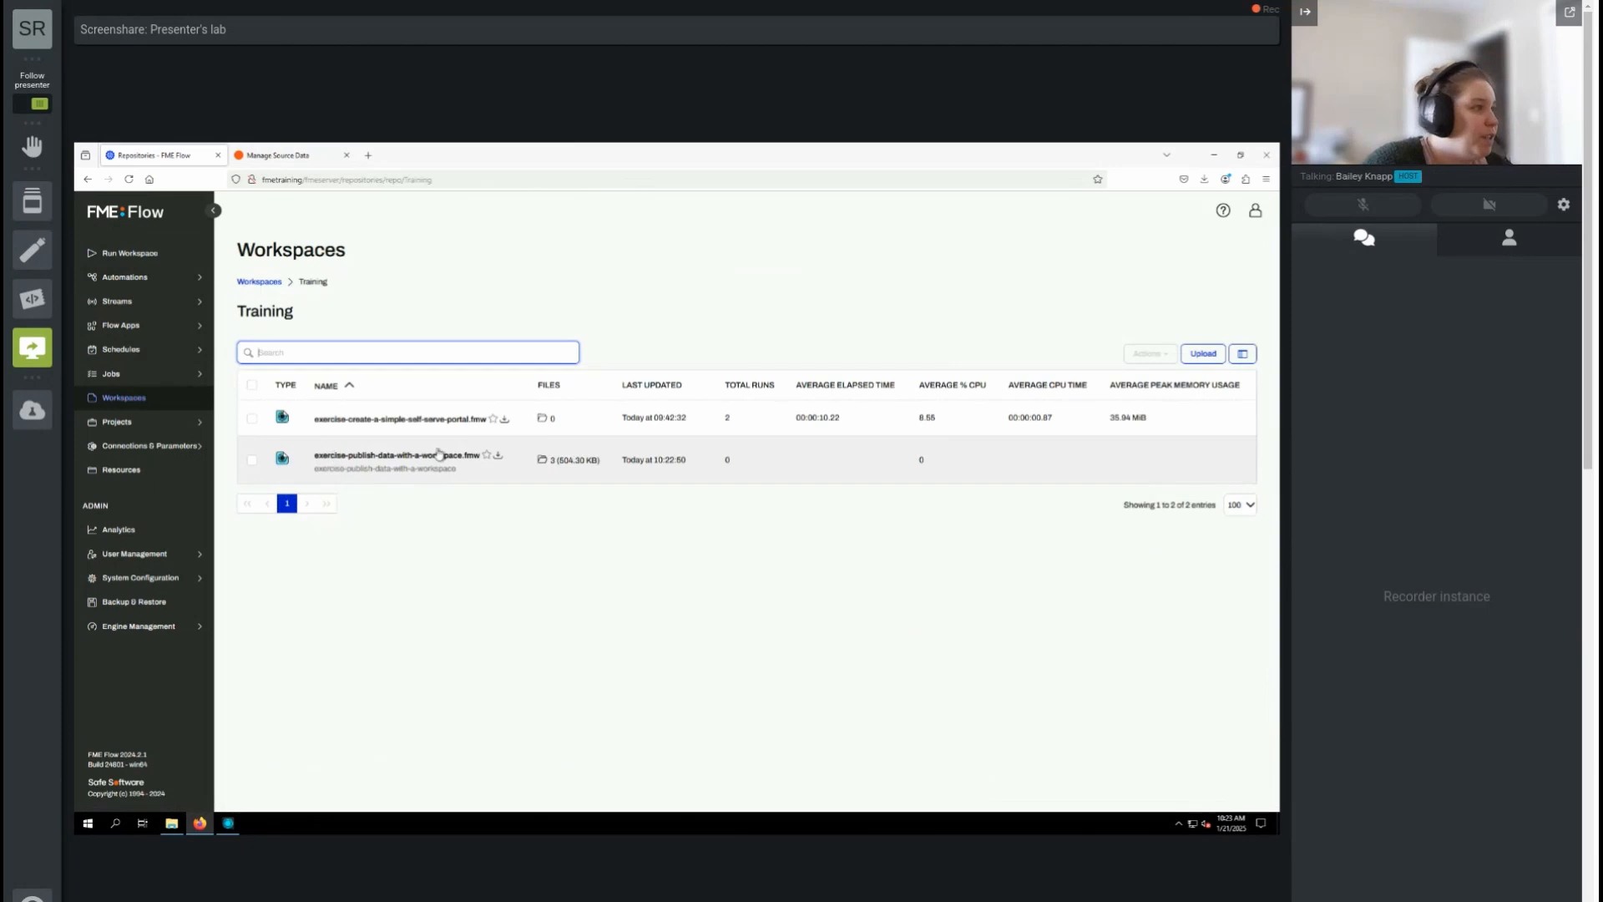
{"action": "left_click", "coordinate": [548, 464]}
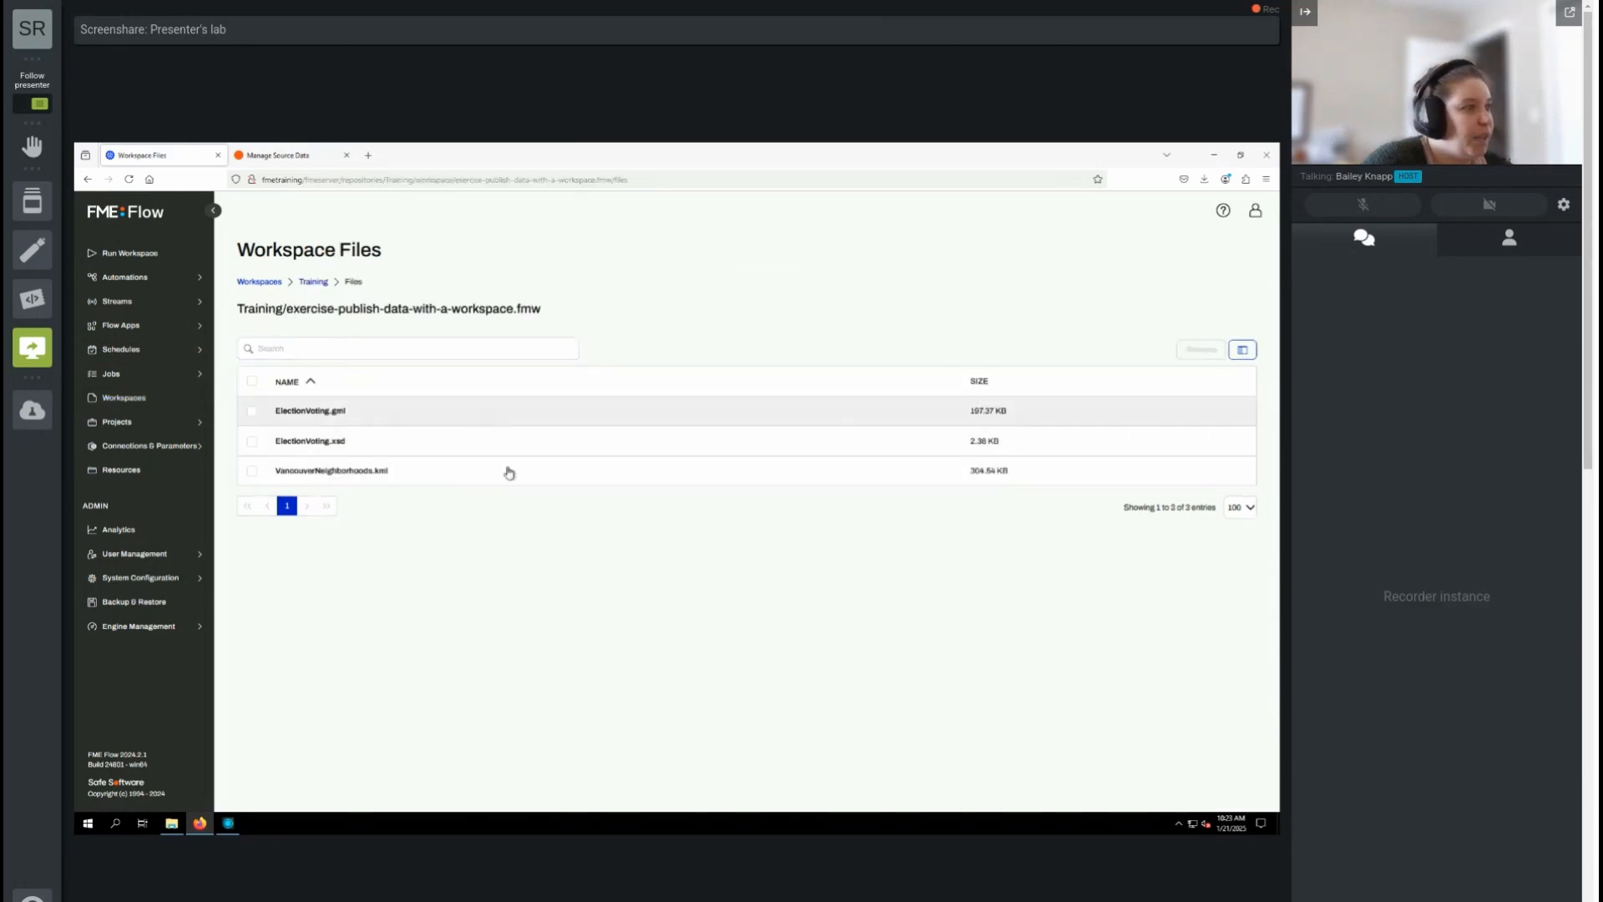
{"action": "left_click", "coordinate": [313, 282]}
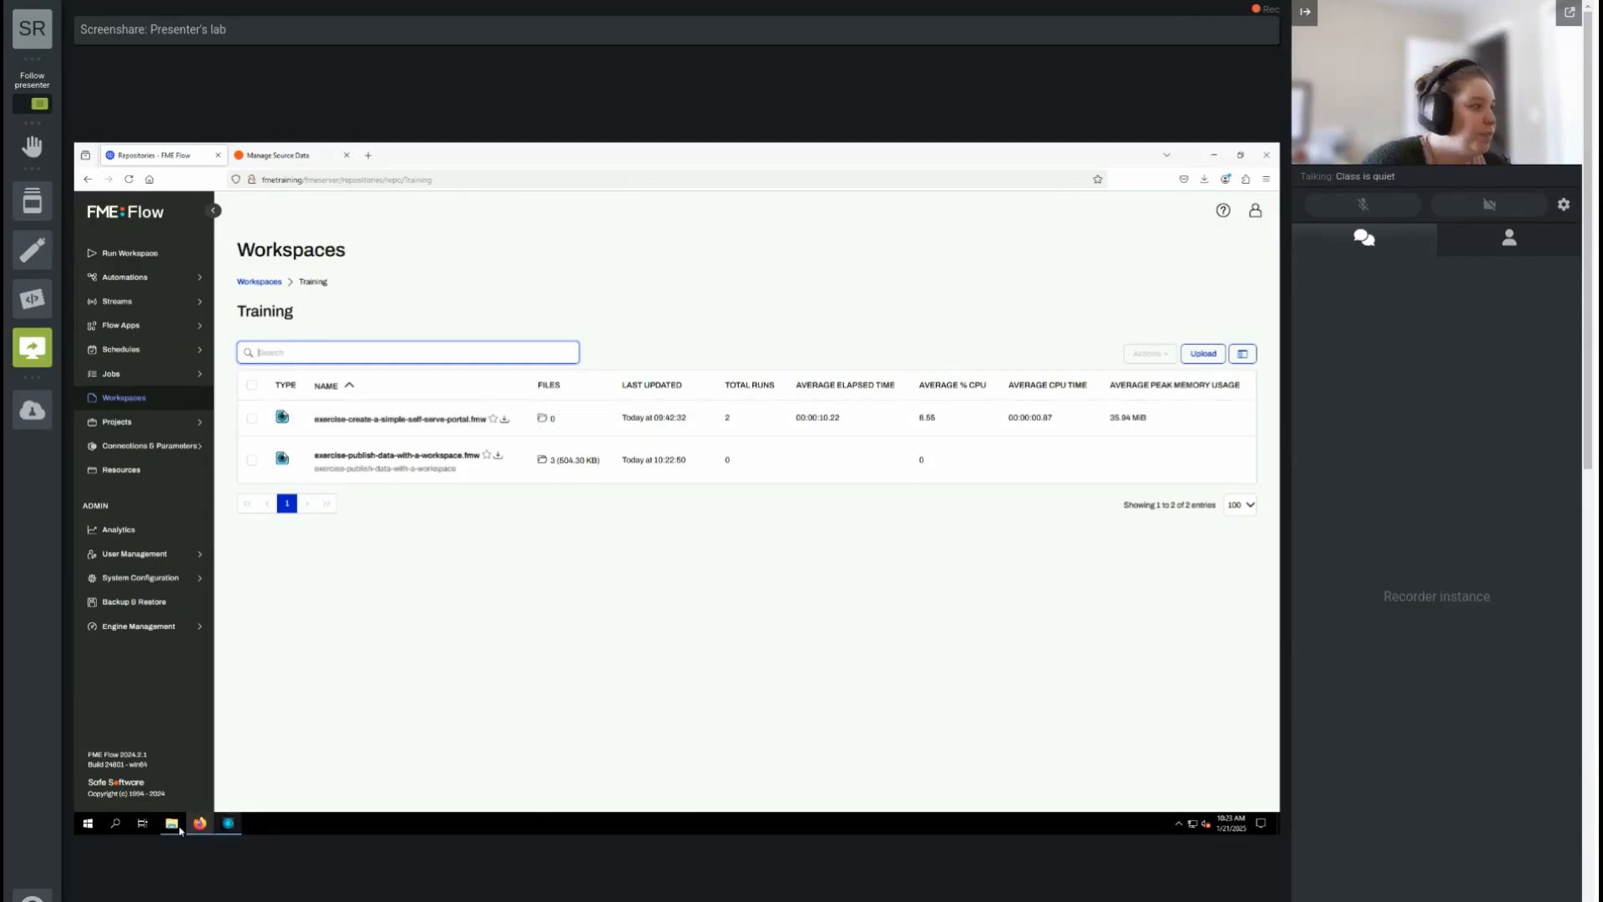
- In File Explorer, examine the published workspace's folder under C:\ProgramData\Safe Software\FMEFlow\repositories\Training, and minimize the window
{"action": "mouse_move", "coordinate": [174, 827]}
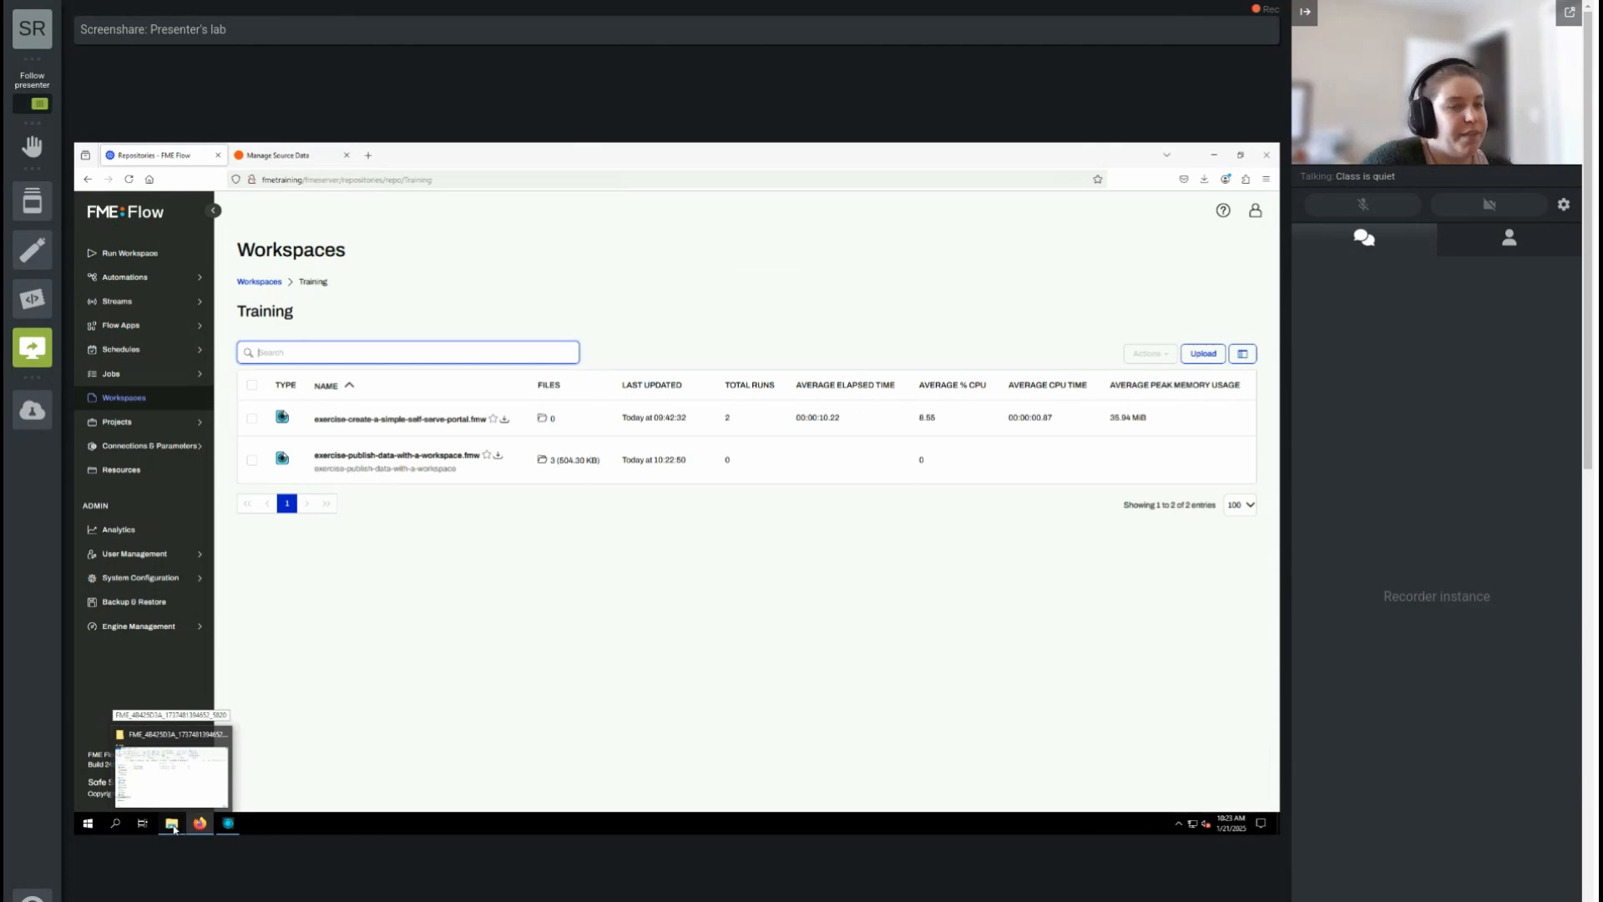
{"action": "left_click", "coordinate": [180, 751]}
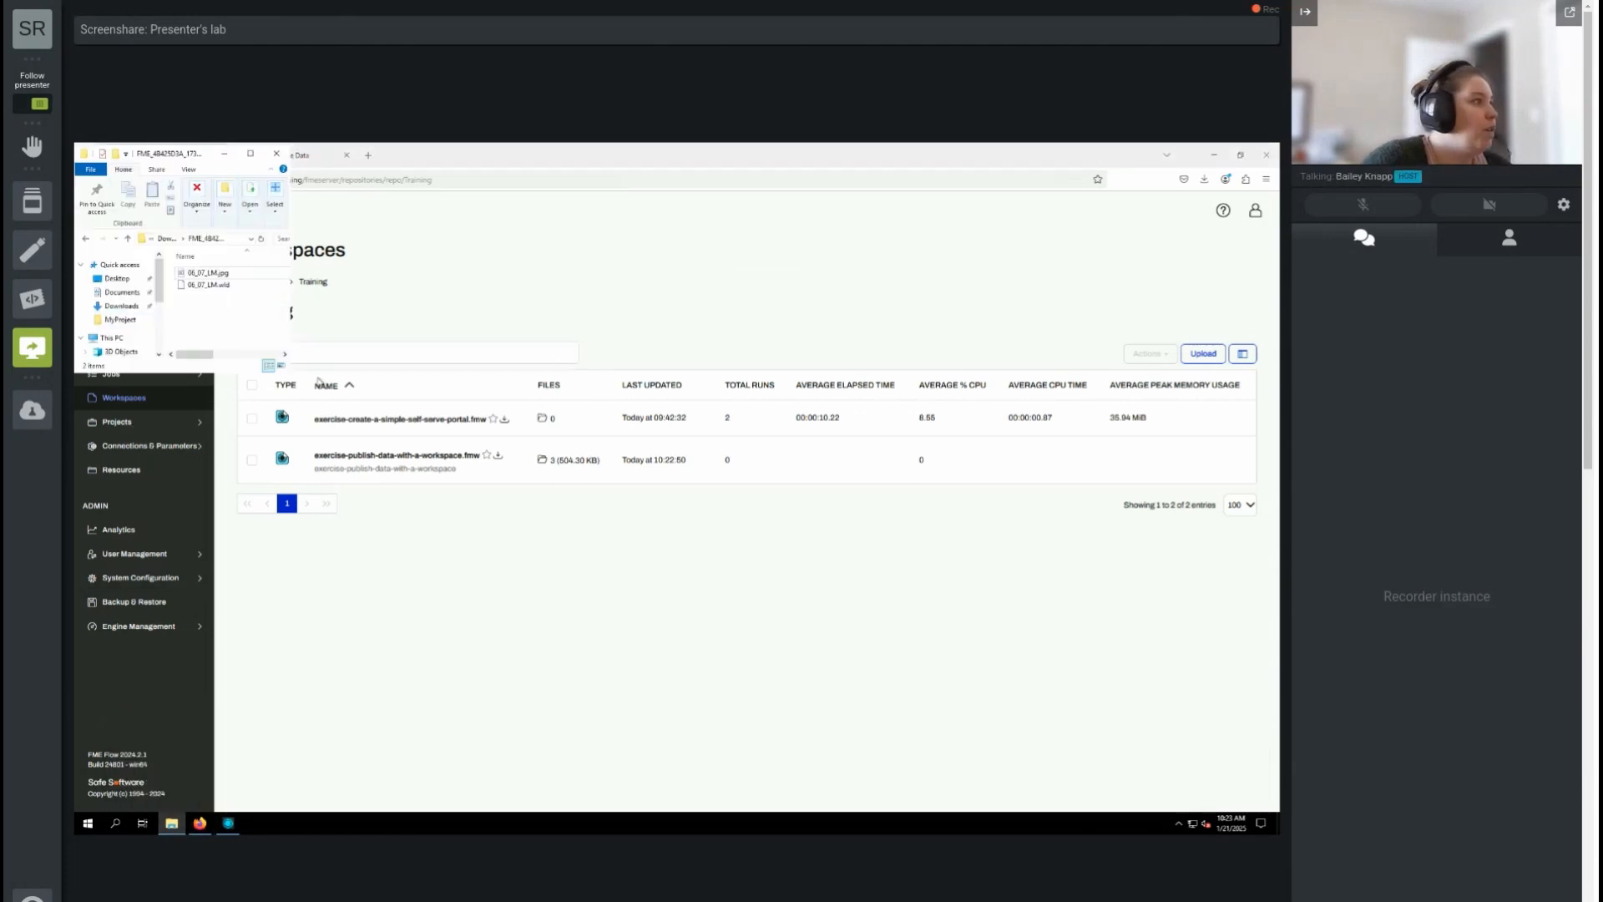
{"action": "left_click_drag", "start_coordinate": [289, 377], "coordinate": [563, 619]}
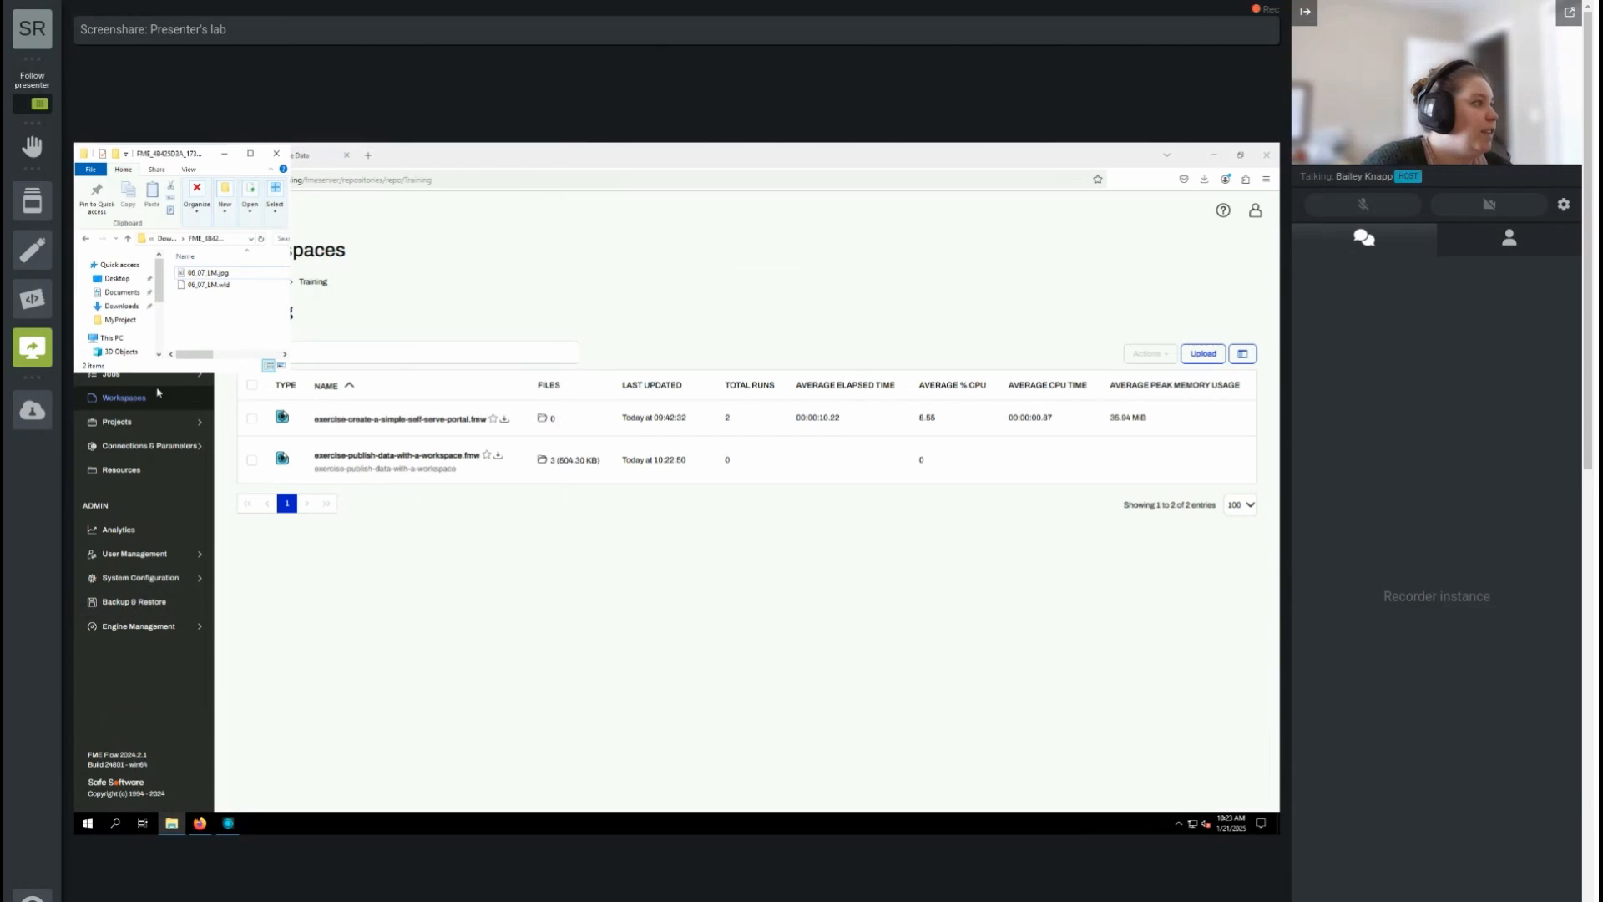
{"action": "left_click", "coordinate": [134, 449]}
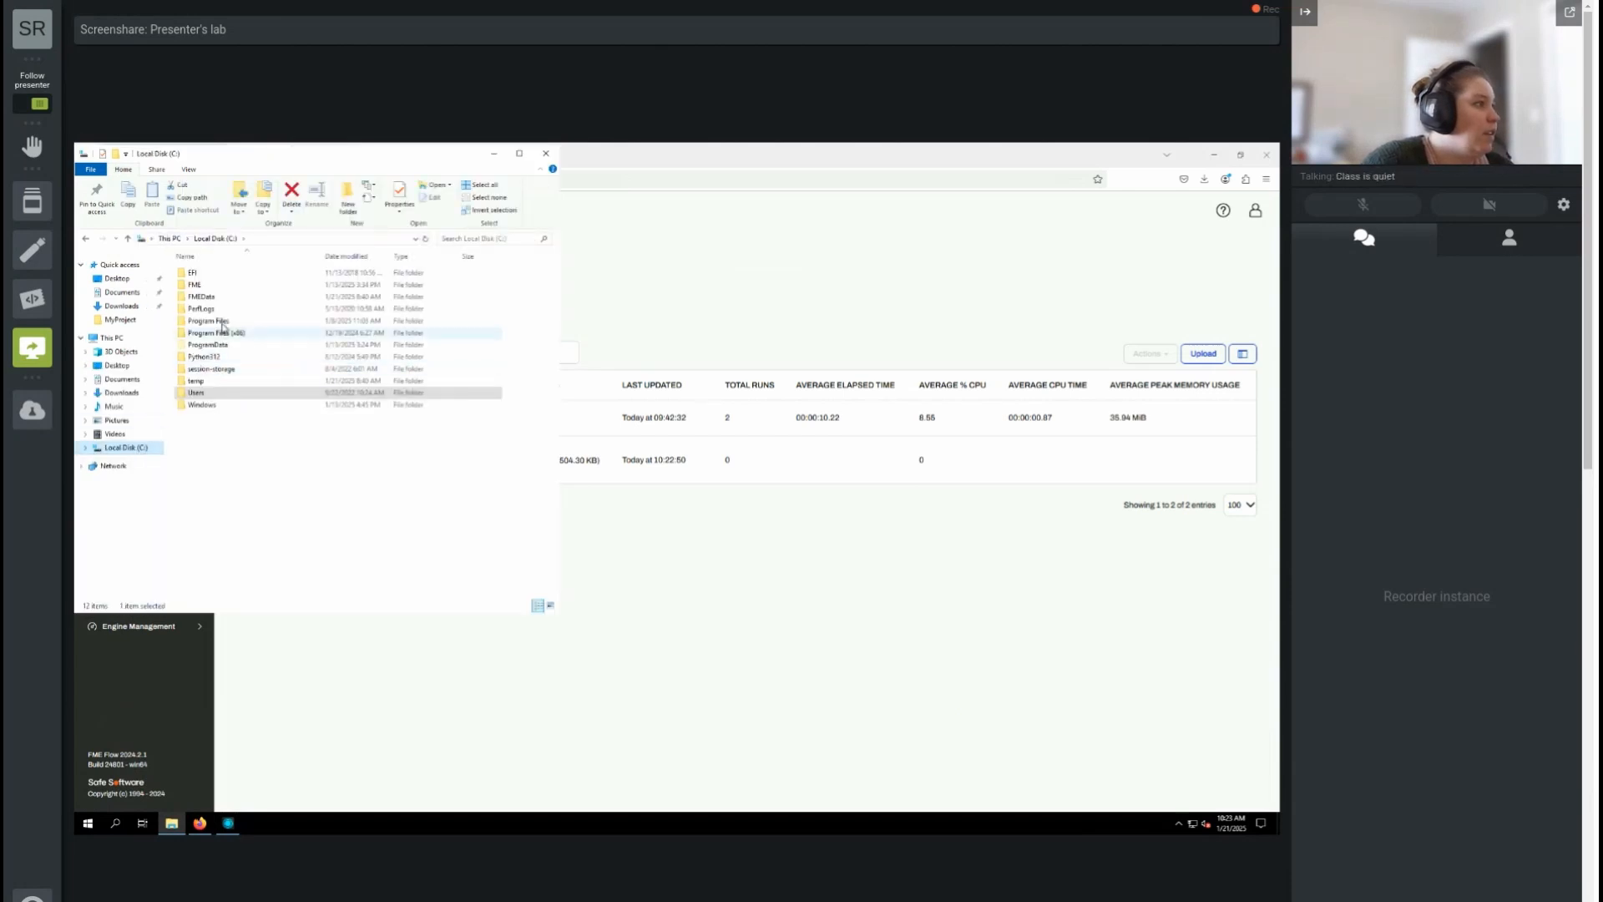
{"action": "double_click", "coordinate": [223, 345]}
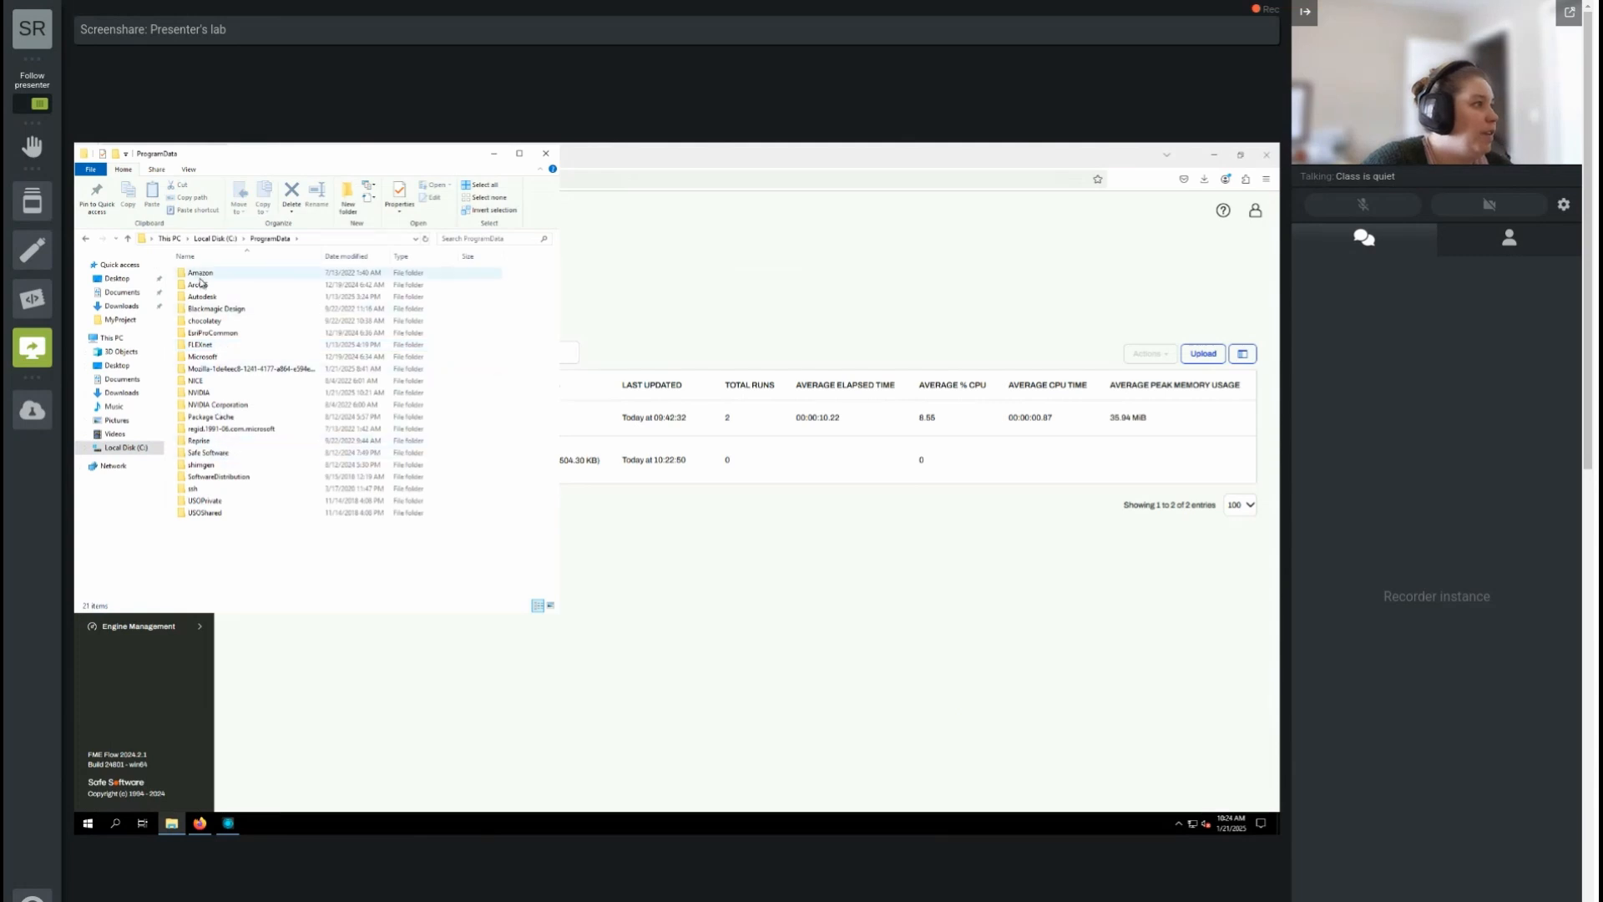
{"action": "double_click", "coordinate": [223, 455]}
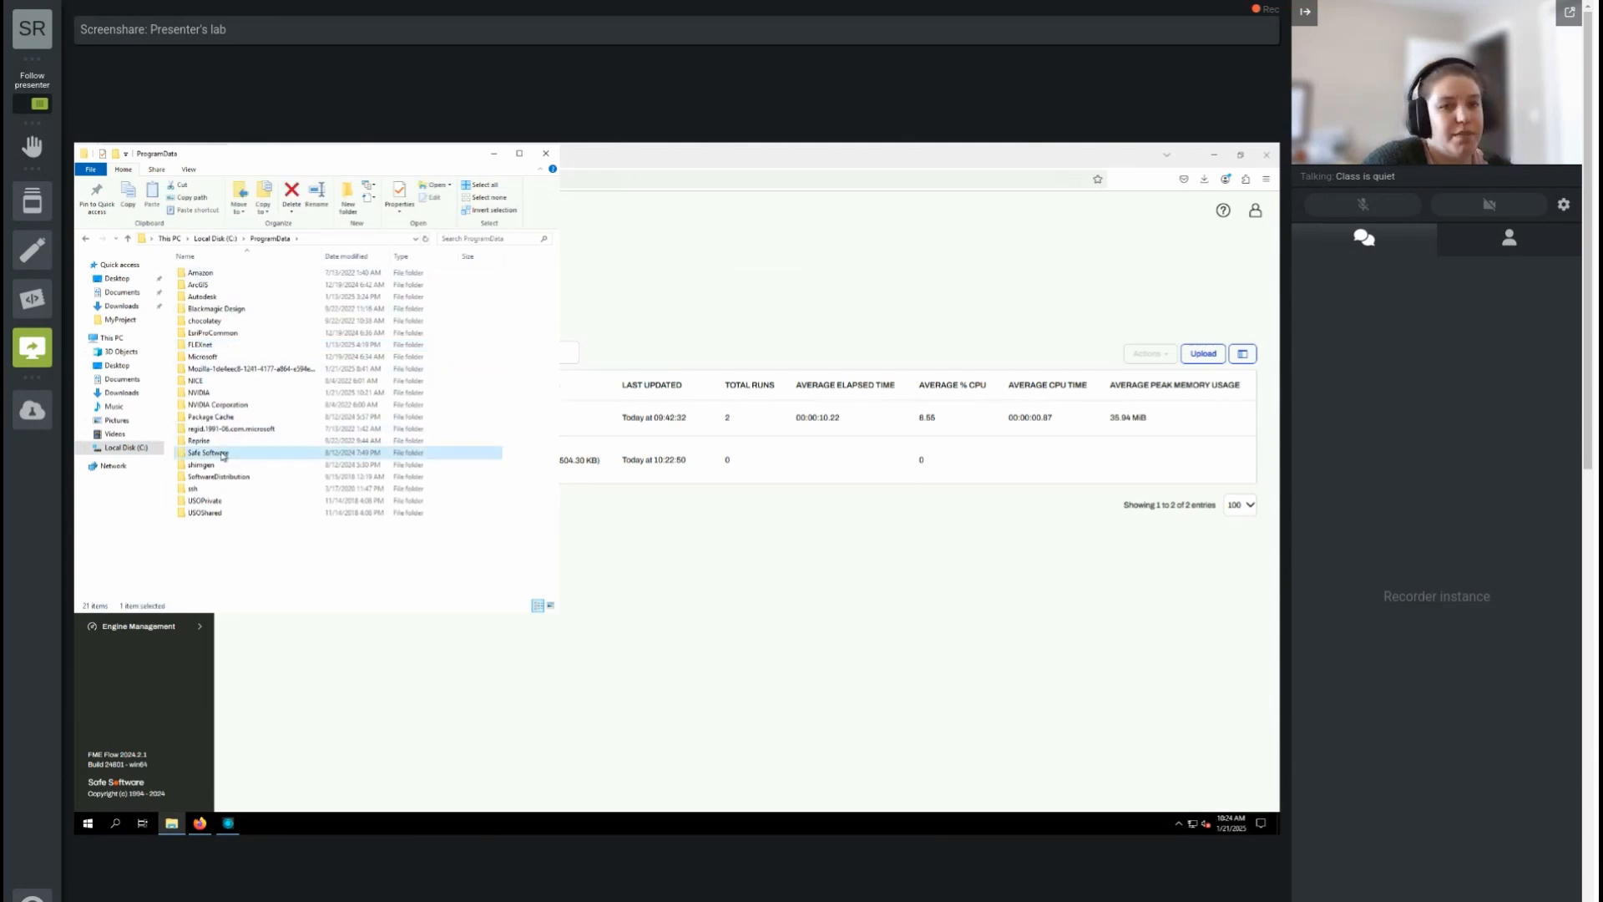
{"action": "double_click", "coordinate": [202, 286]}
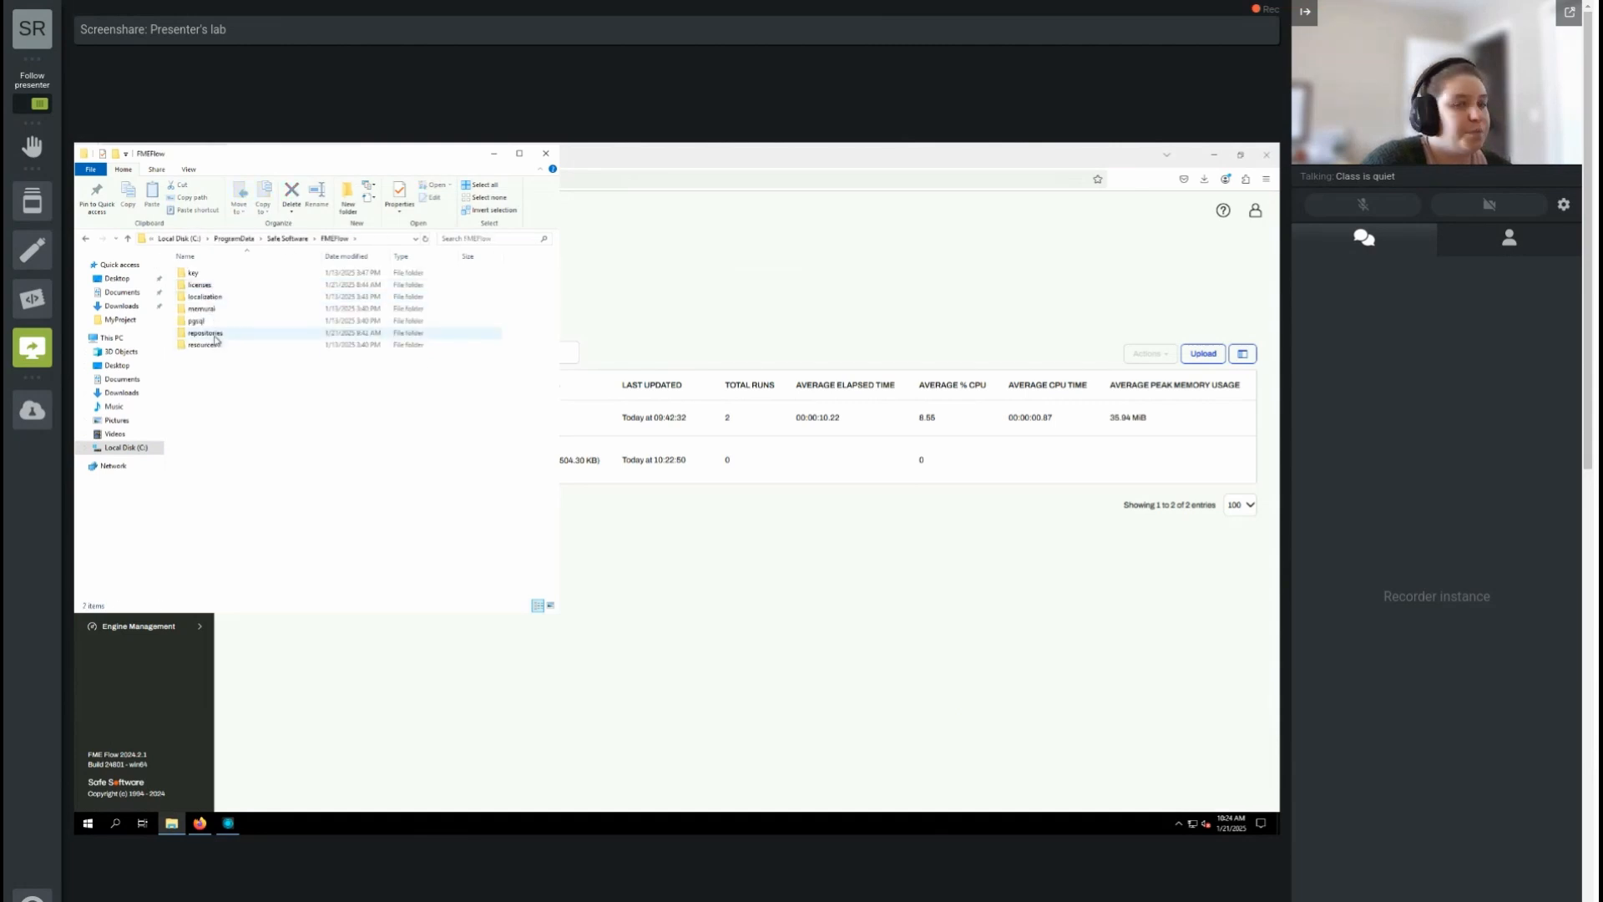
{"action": "double_click", "coordinate": [206, 333]}
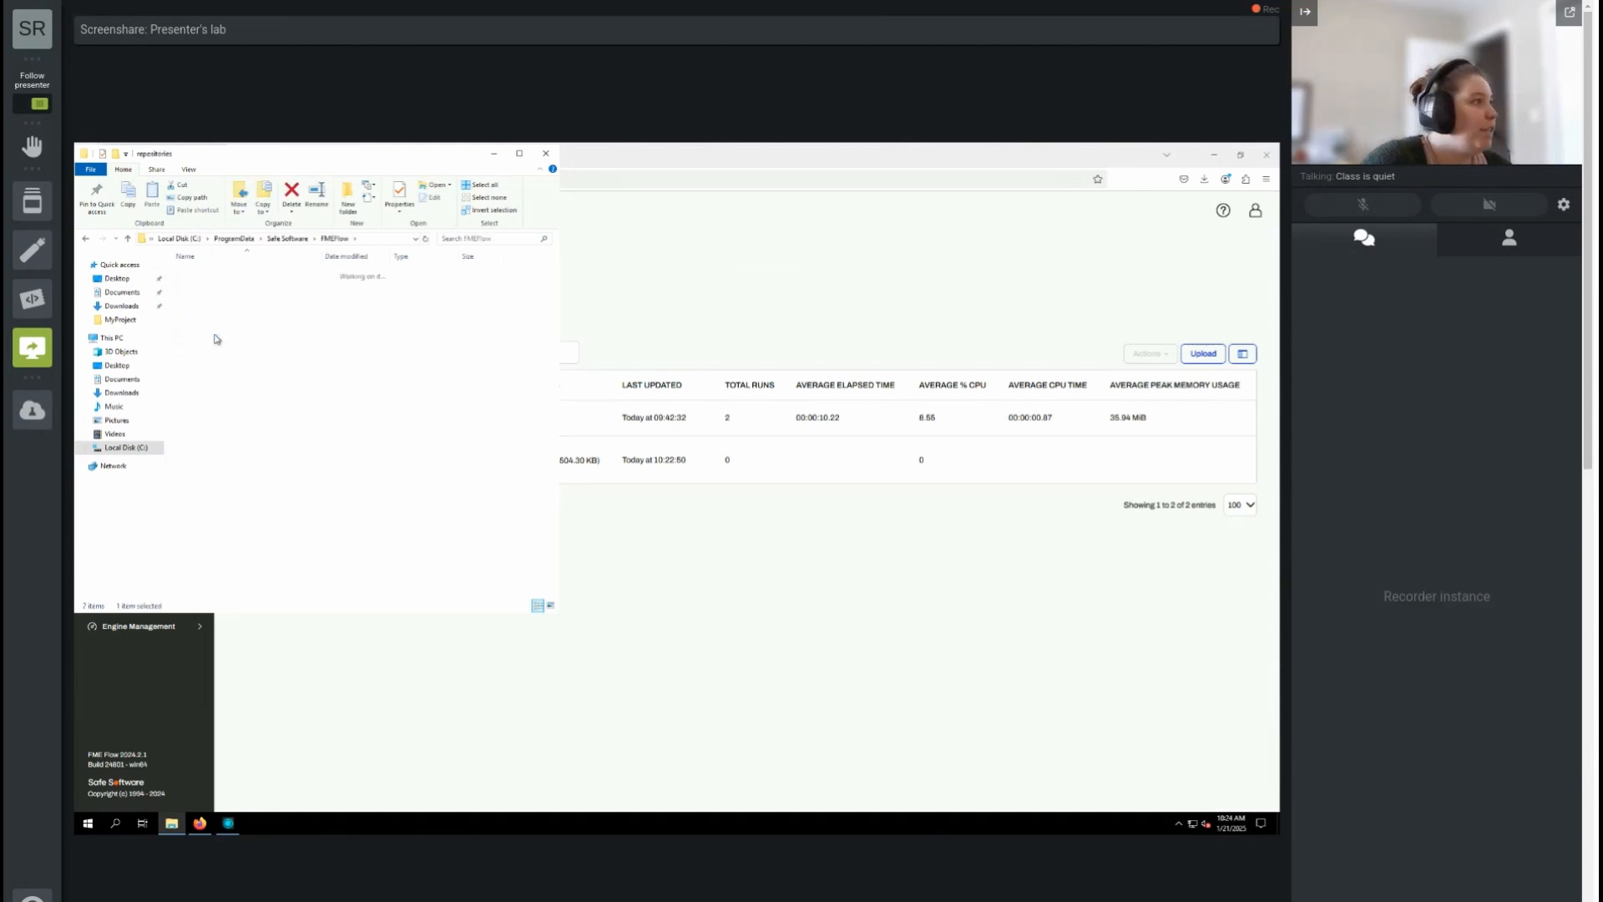
{"action": "double_click", "coordinate": [208, 326]}
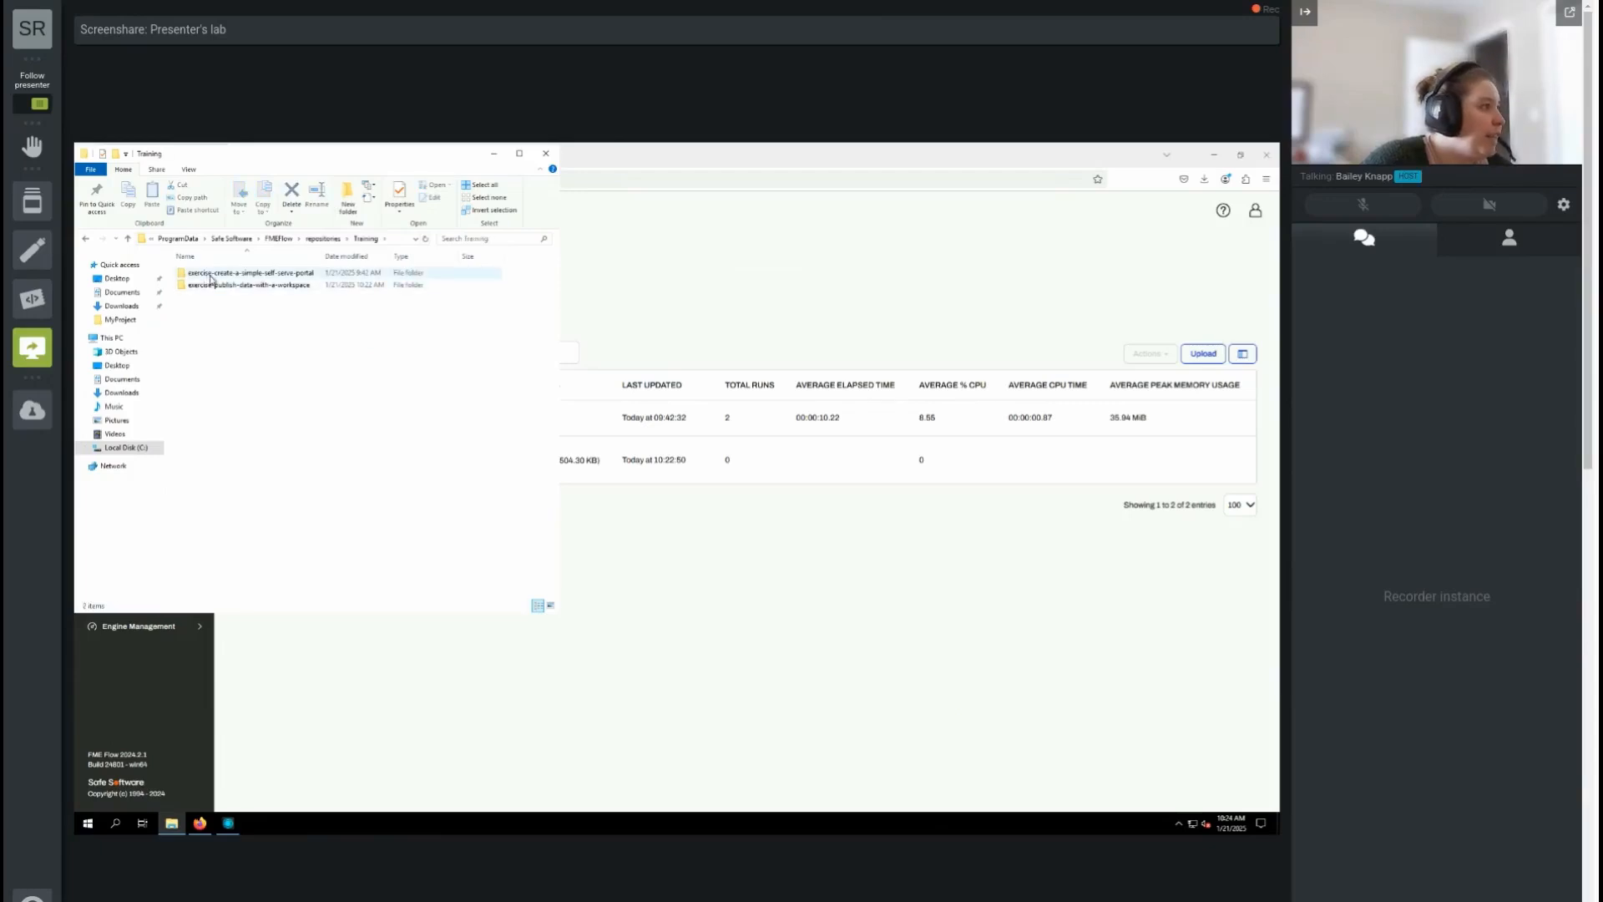
{"action": "double_click", "coordinate": [218, 285]}
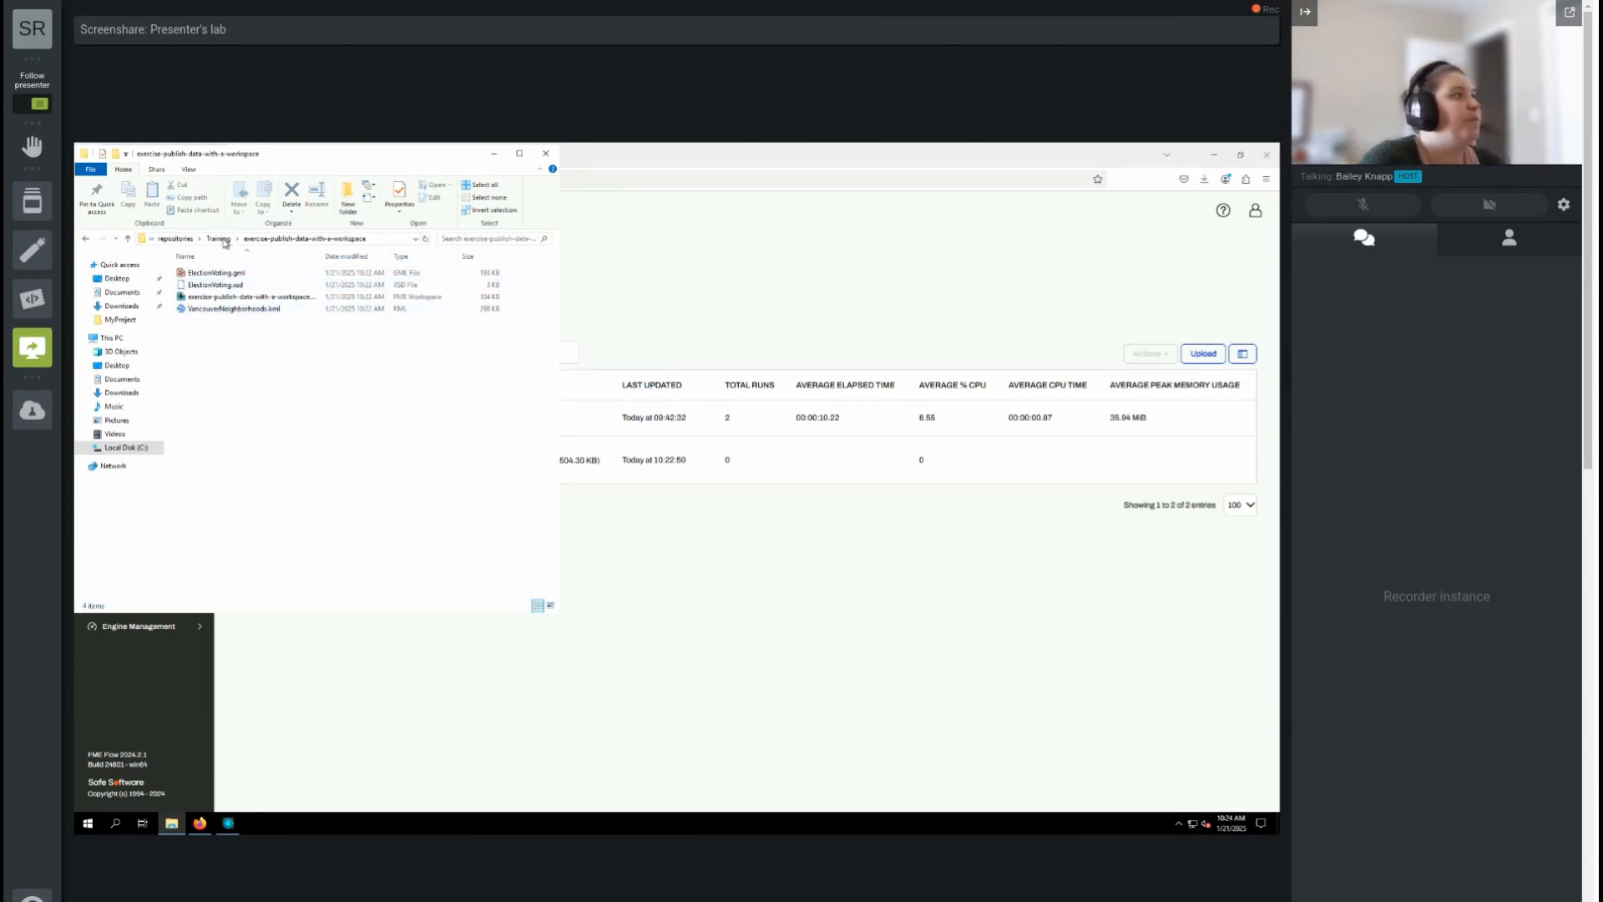
{"action": "left_click_drag", "start_coordinate": [301, 159], "coordinate": [422, 204]}
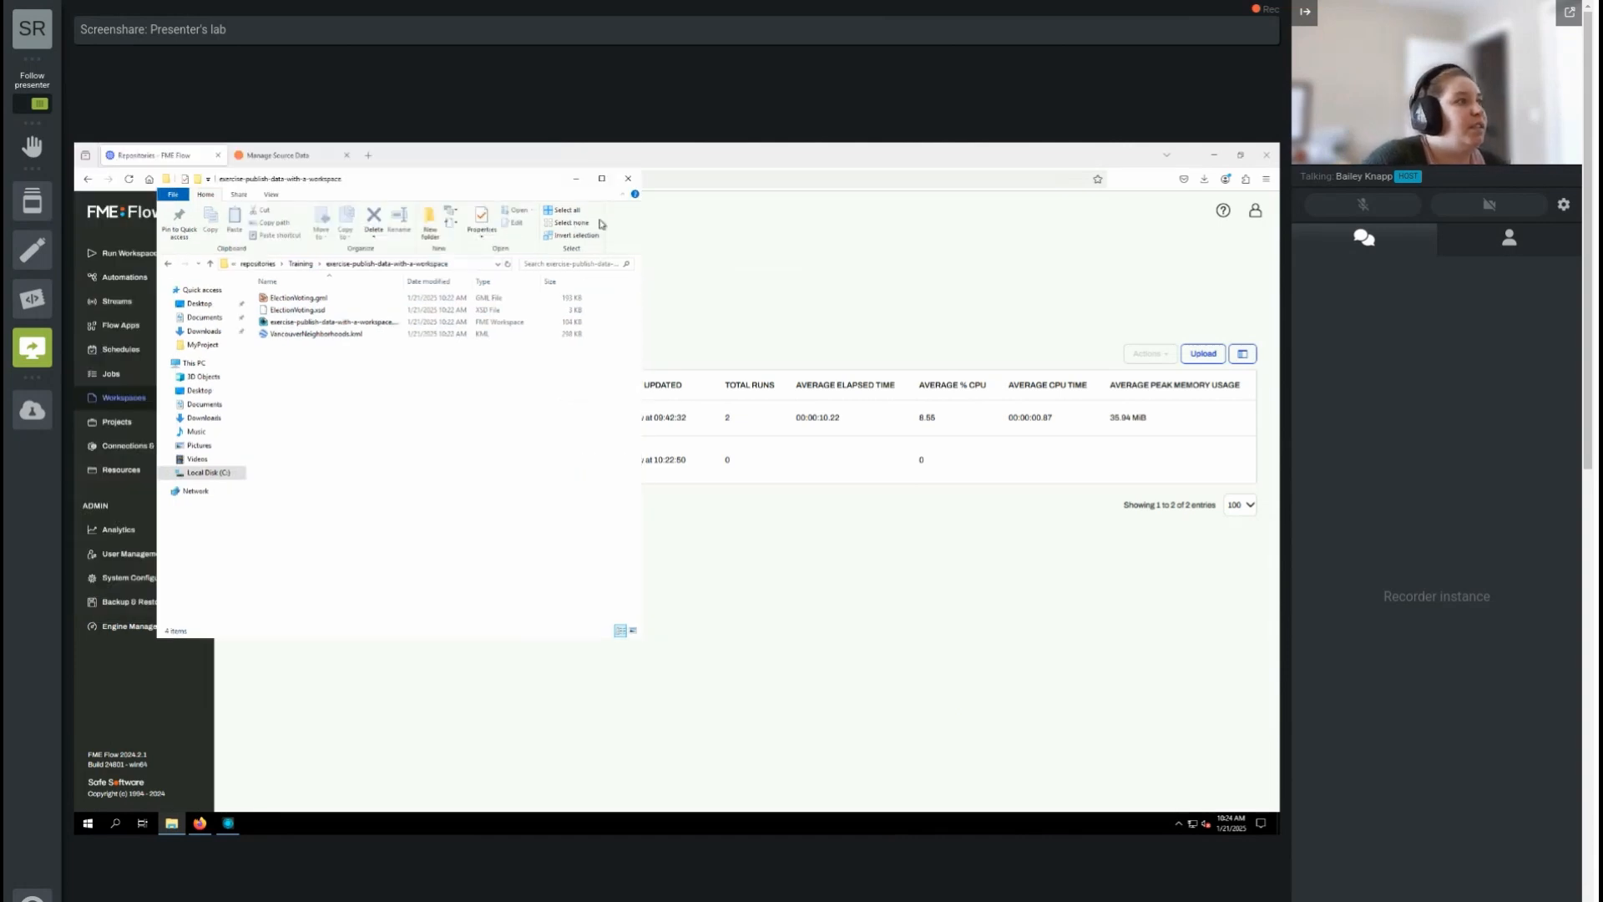
{"action": "left_click", "coordinate": [579, 181]}
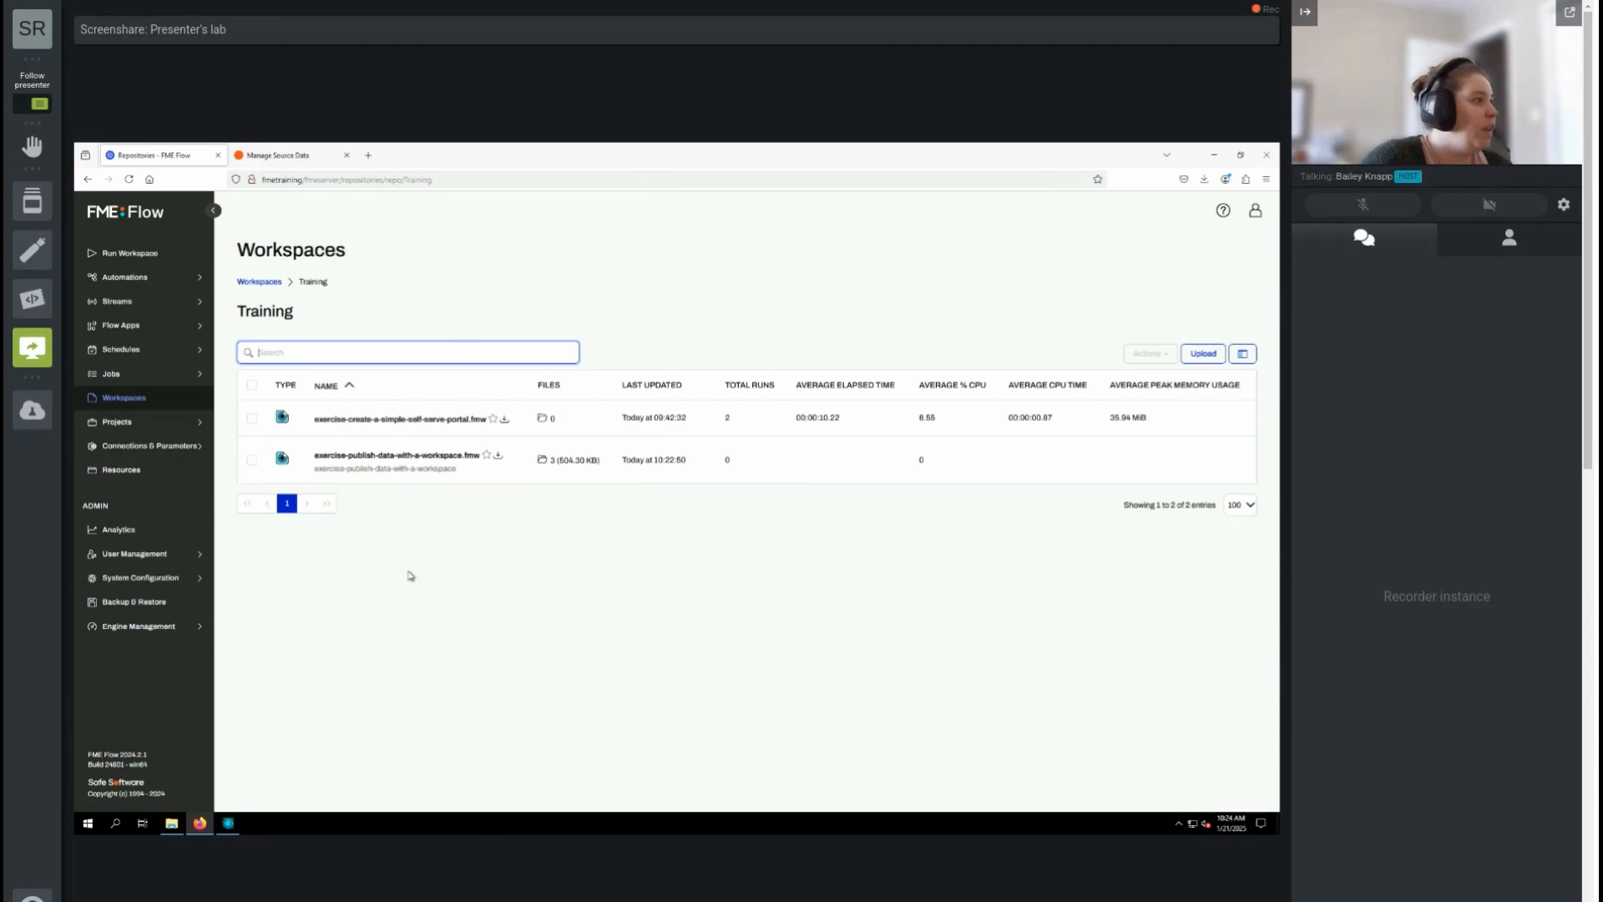
- Run exercise-publish-data-with-a-workspace.fmw on FME Flow with Job Submitter, keeping the published KML and GML files as sources
{"action": "left_click", "coordinate": [431, 464]}
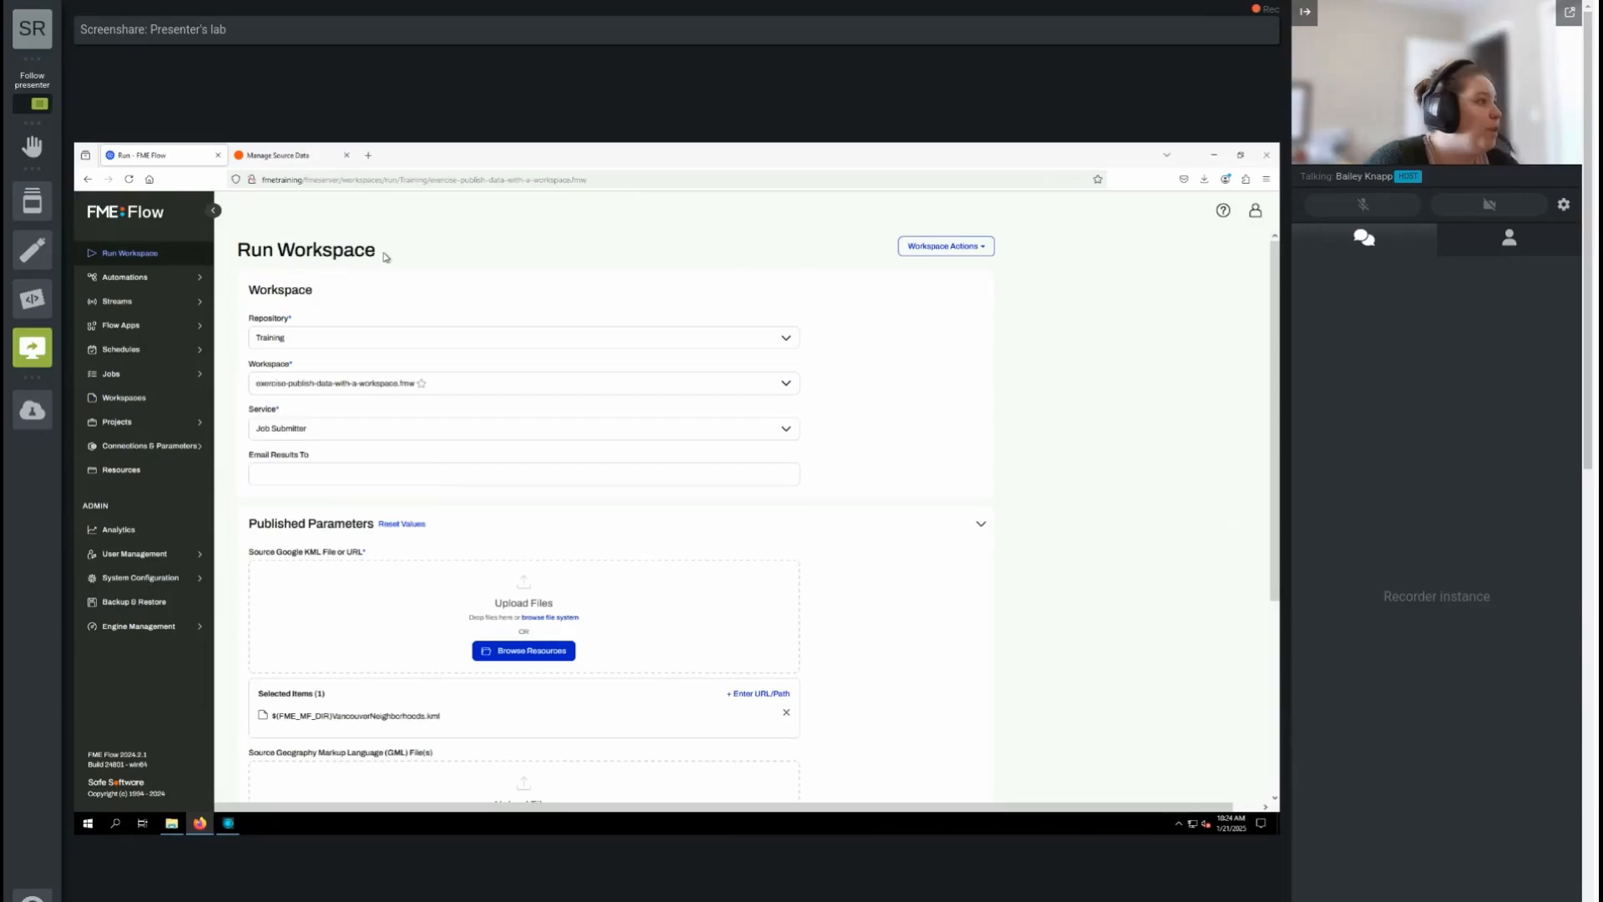
{"action": "scroll", "coordinate": [429, 514], "scroll_direction": "down", "scroll_amount": 2}
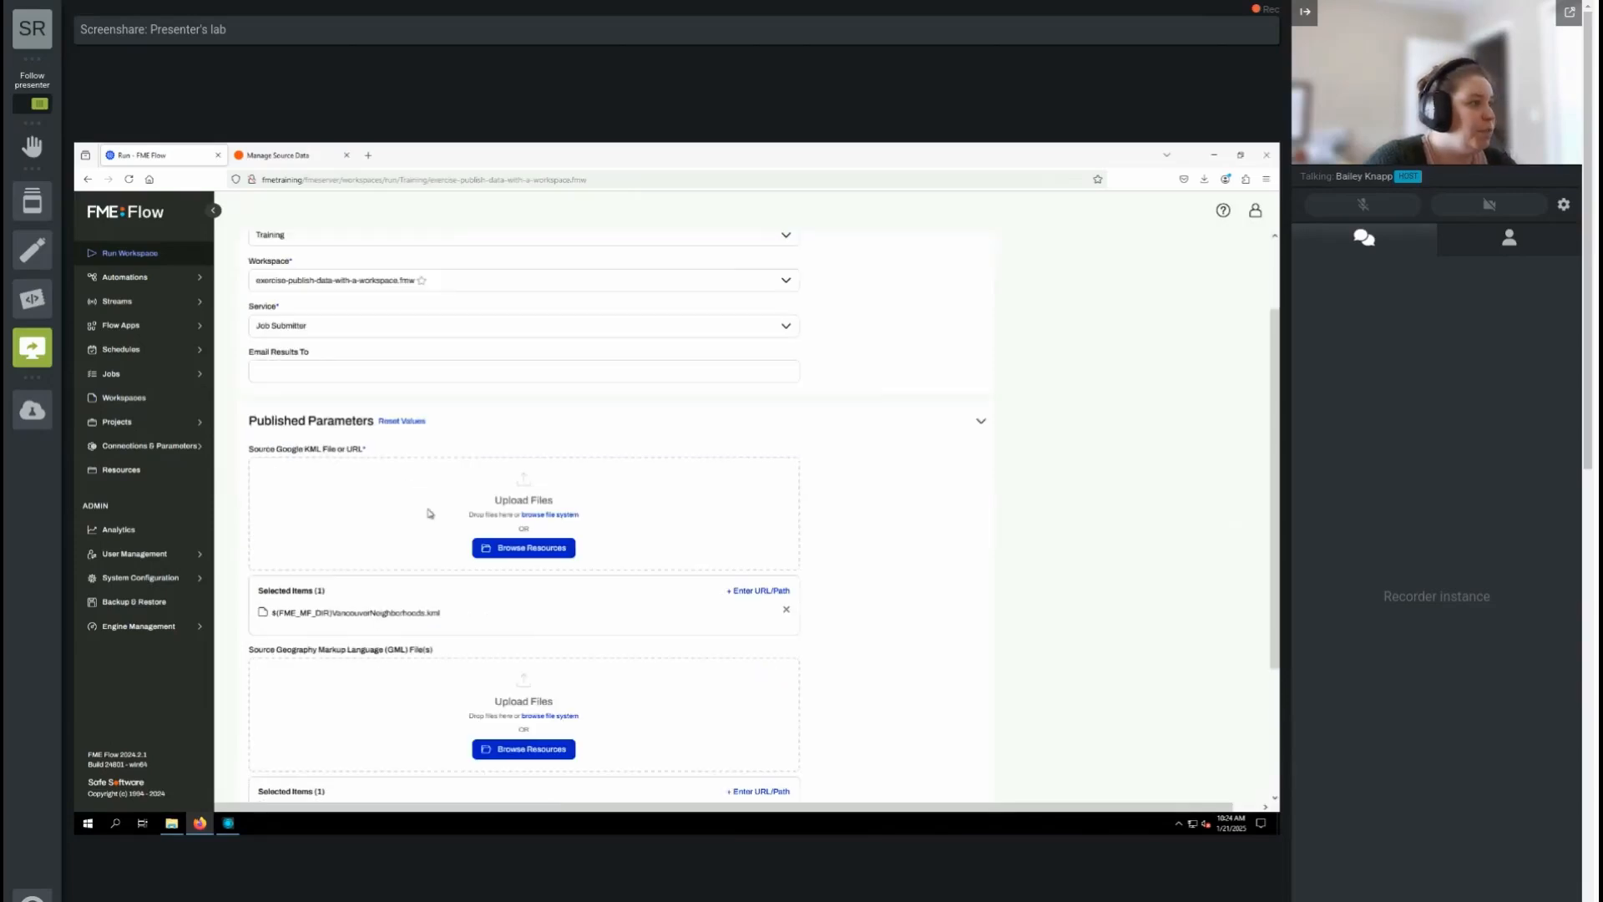
{"action": "scroll", "coordinate": [429, 513], "scroll_direction": "down", "scroll_amount": 2}
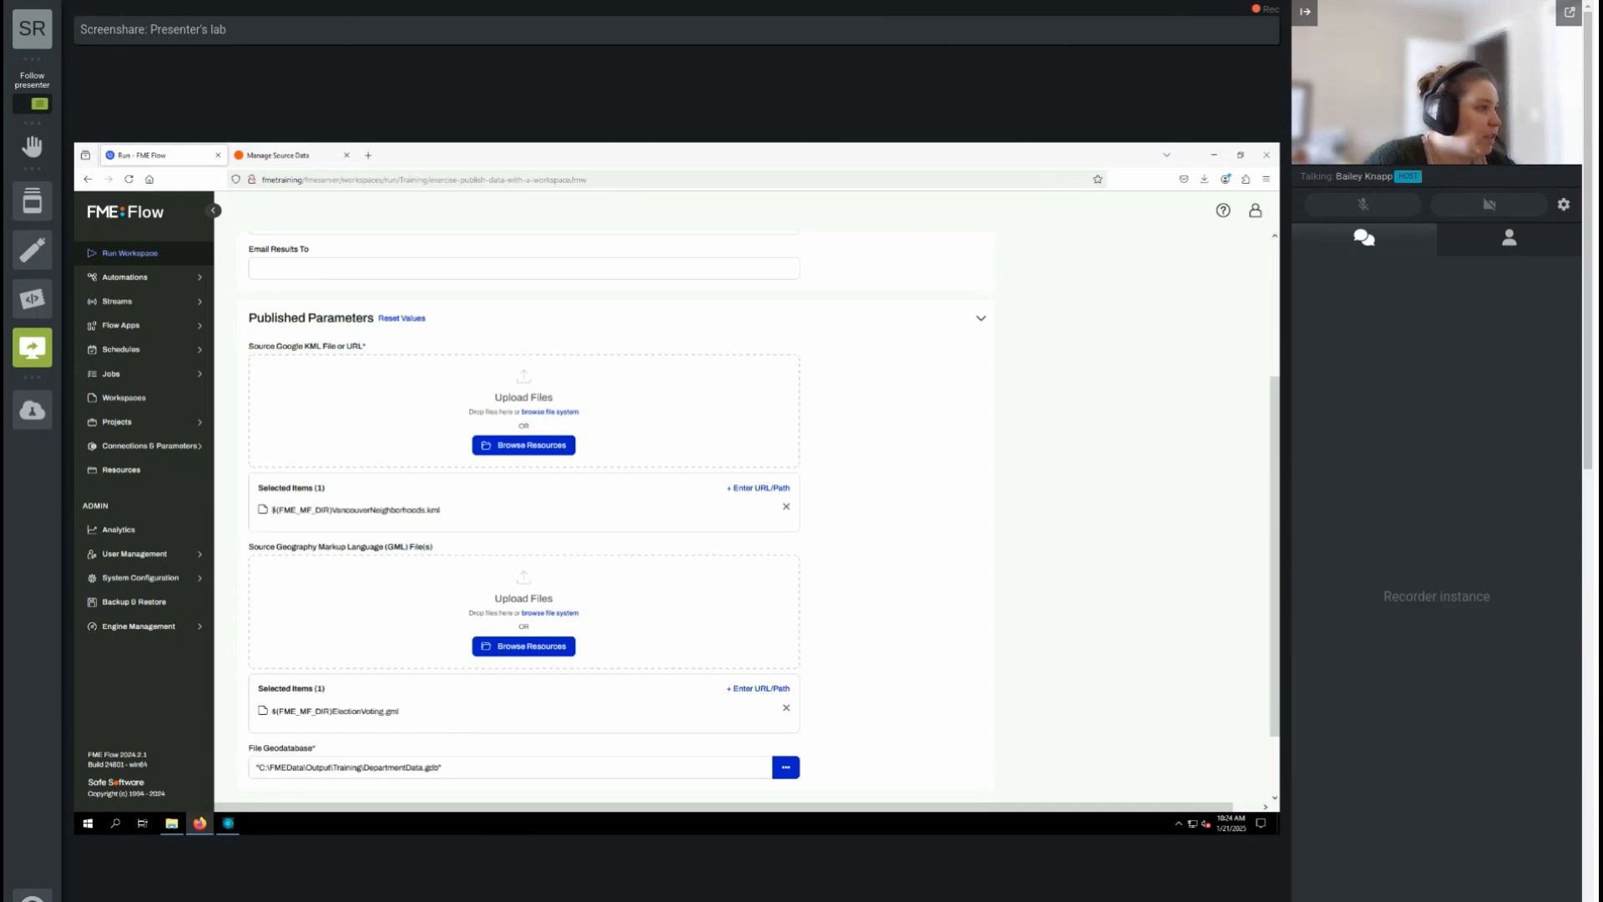
{"action": "left_click_drag", "start_coordinate": [273, 509], "coordinate": [334, 509]}
{"action": "left_click", "coordinate": [948, 506]}
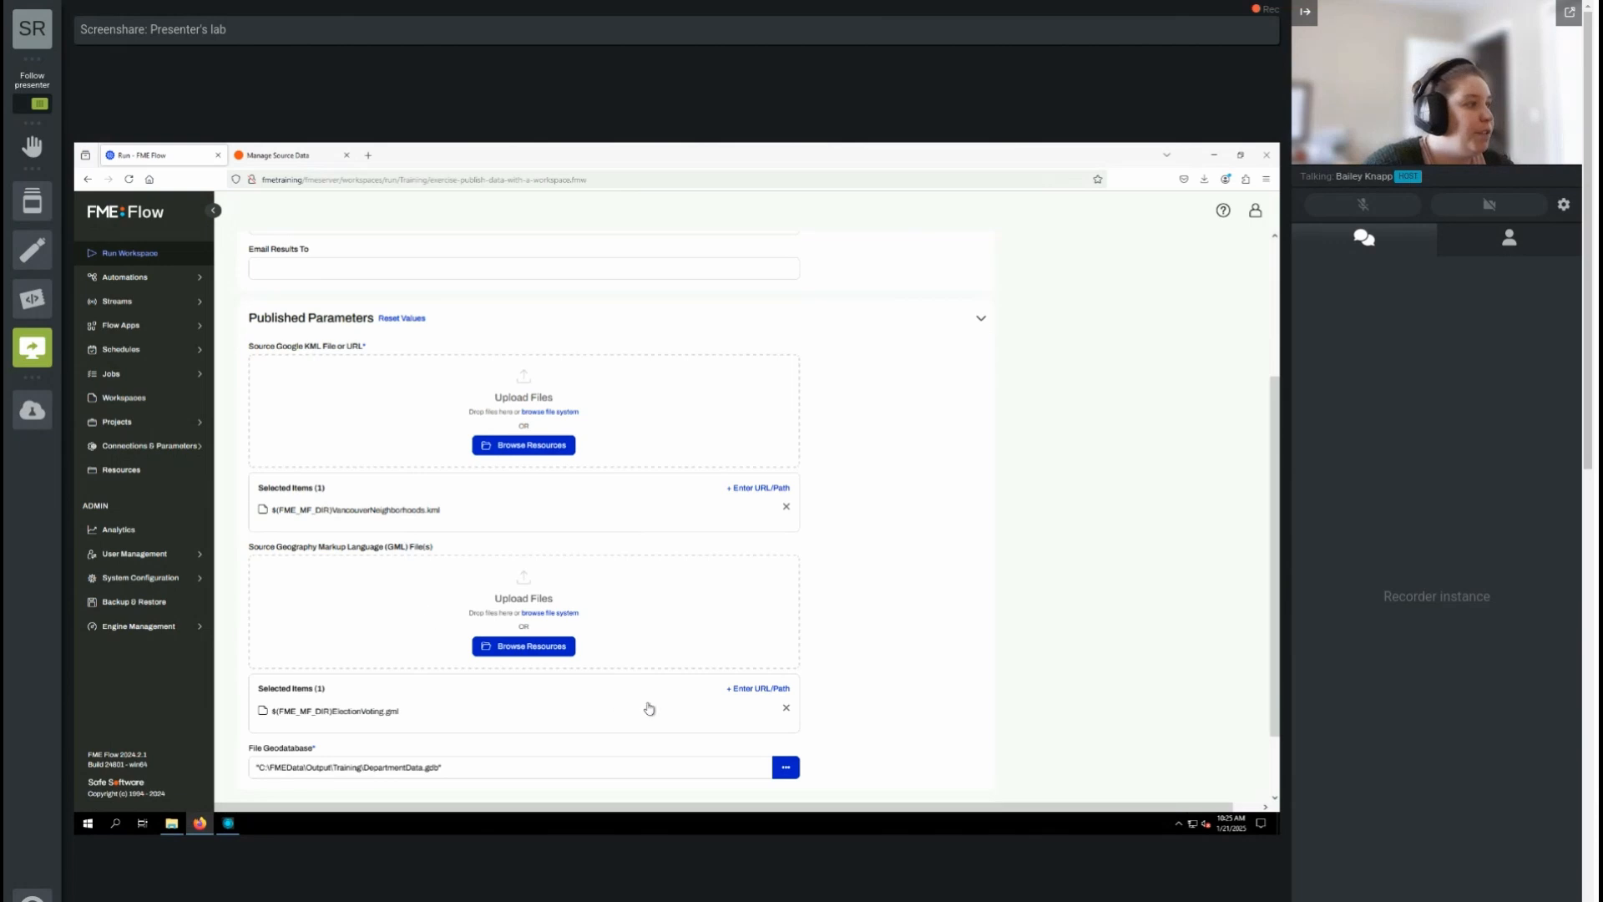
{"action": "scroll", "coordinate": [868, 662], "scroll_direction": "down", "scroll_amount": 2}
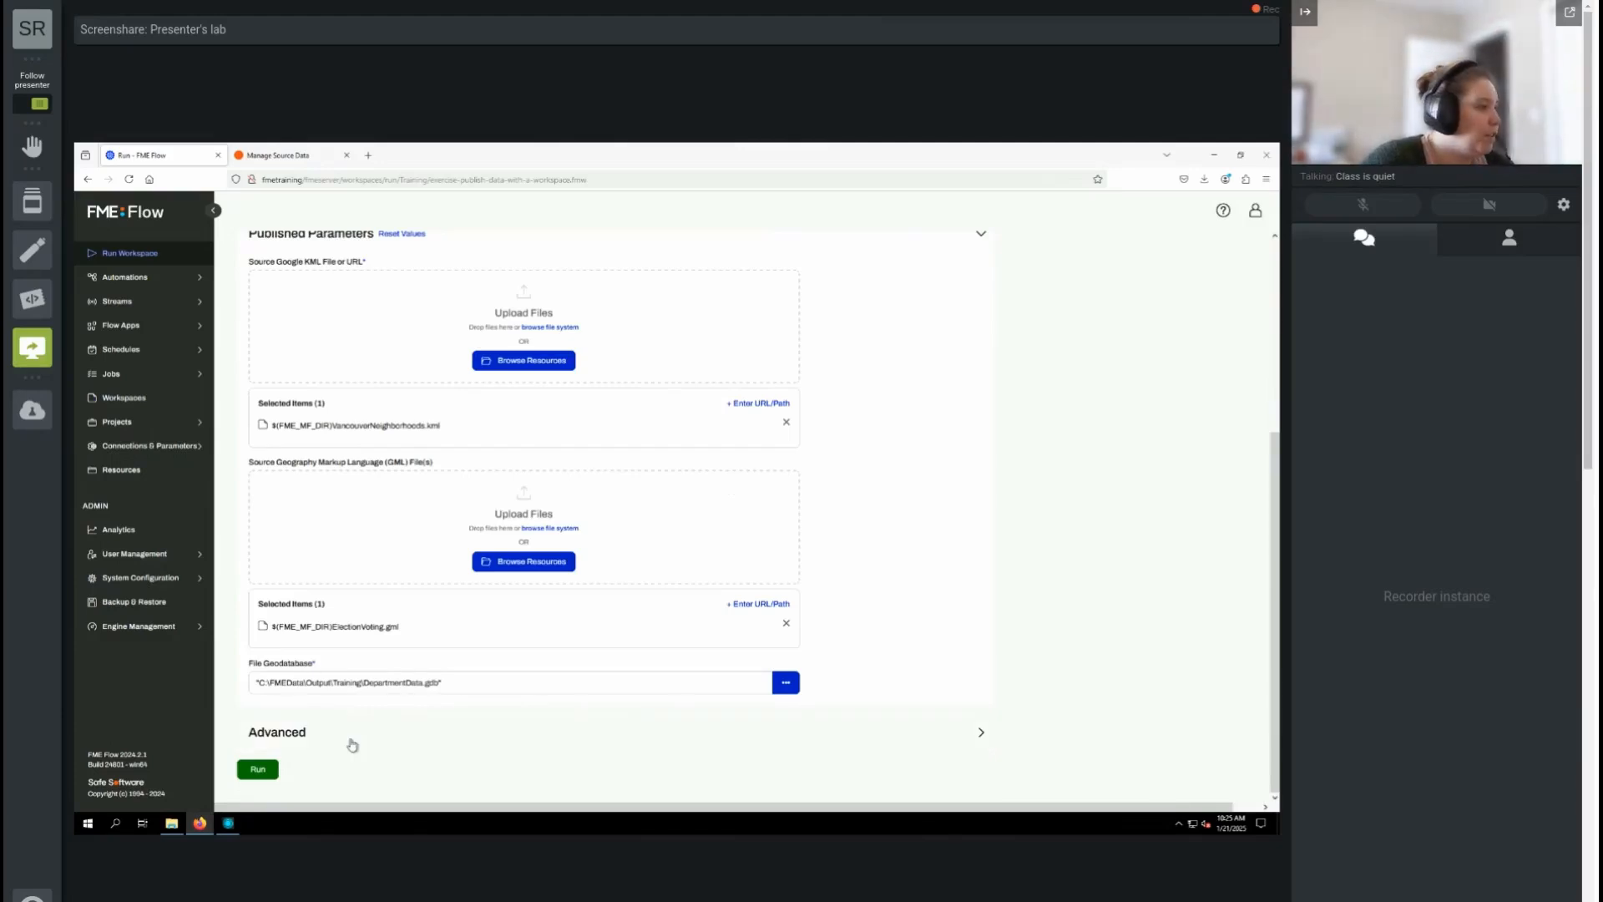
{"action": "left_click", "coordinate": [256, 770]}
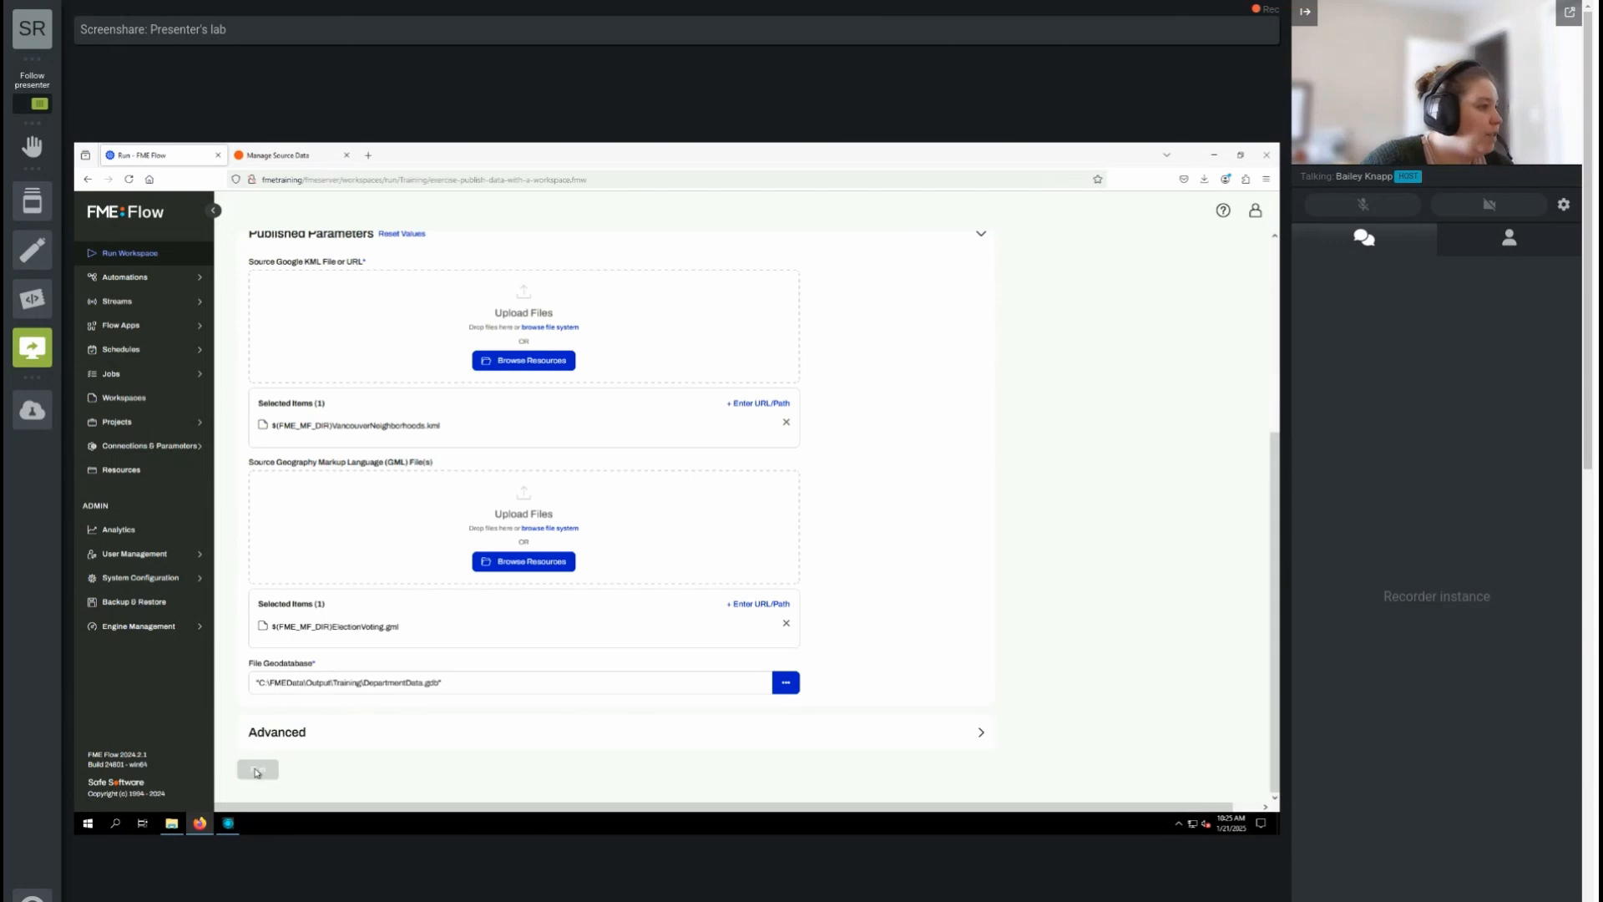